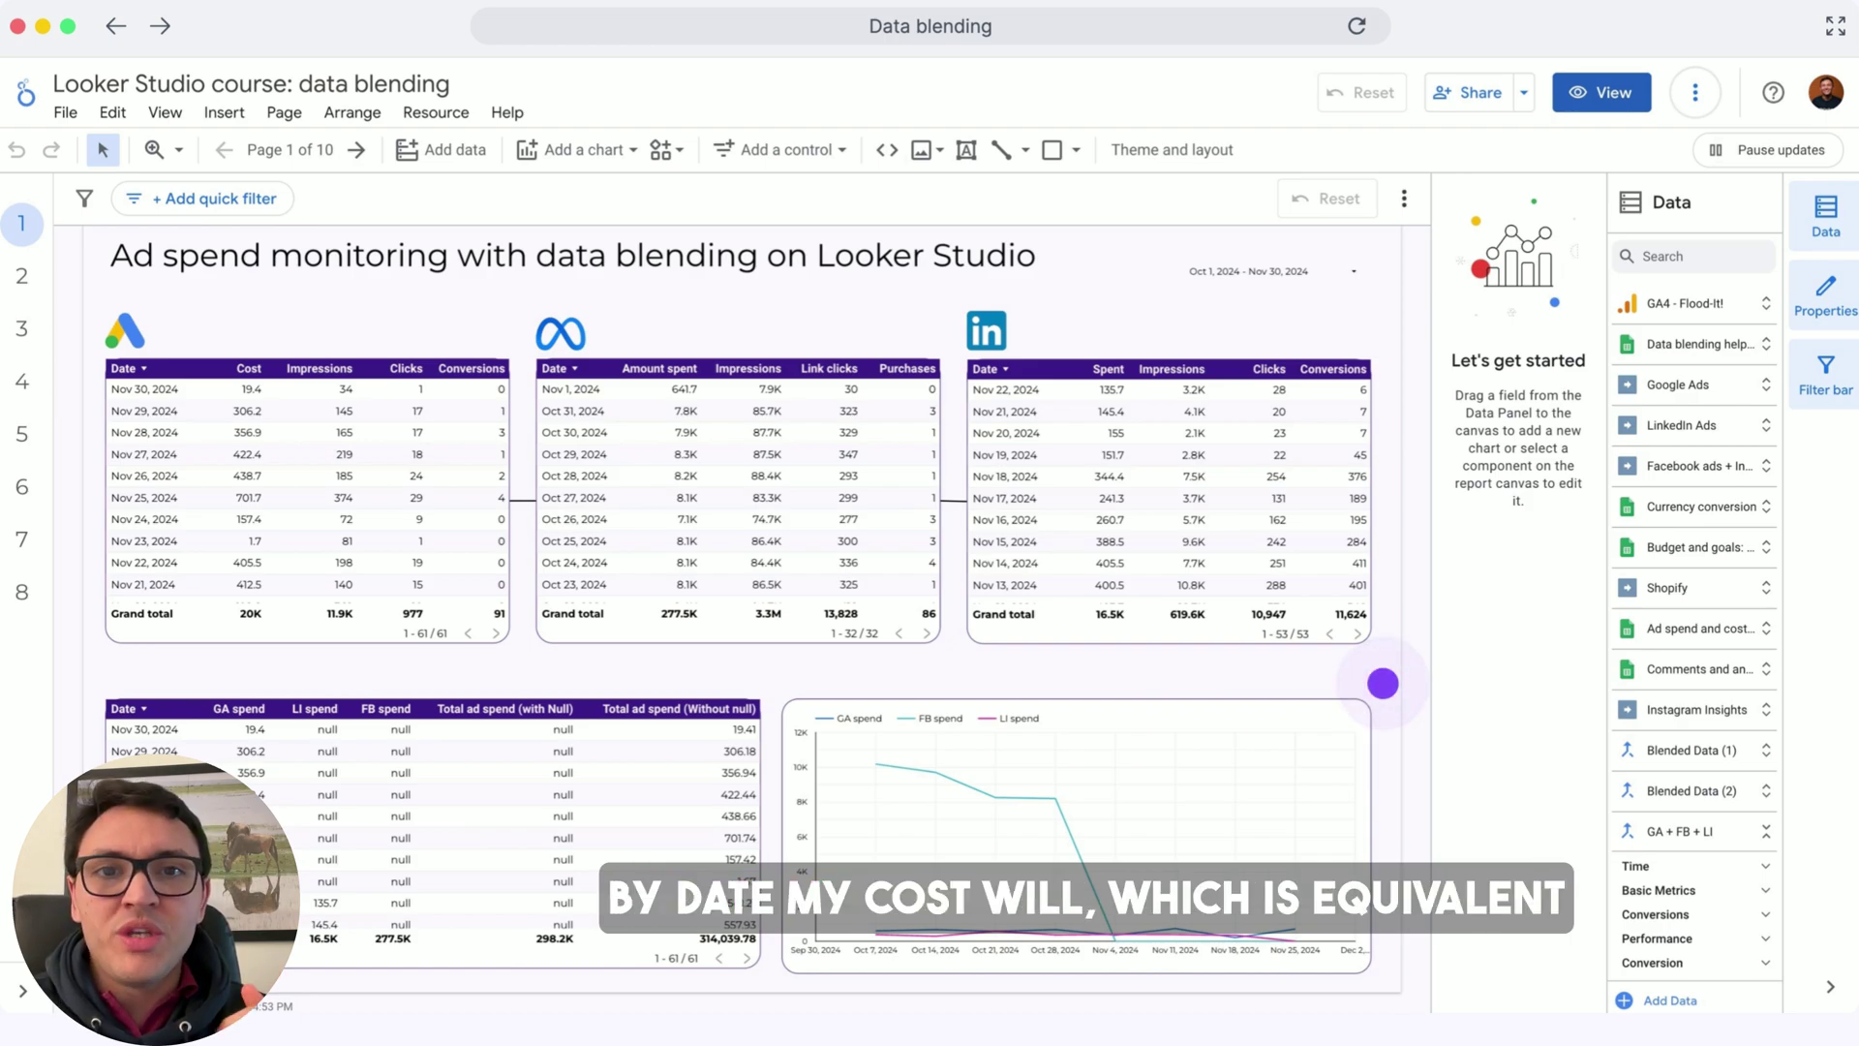
{"action": "left_click", "coordinate": [1383, 684]}
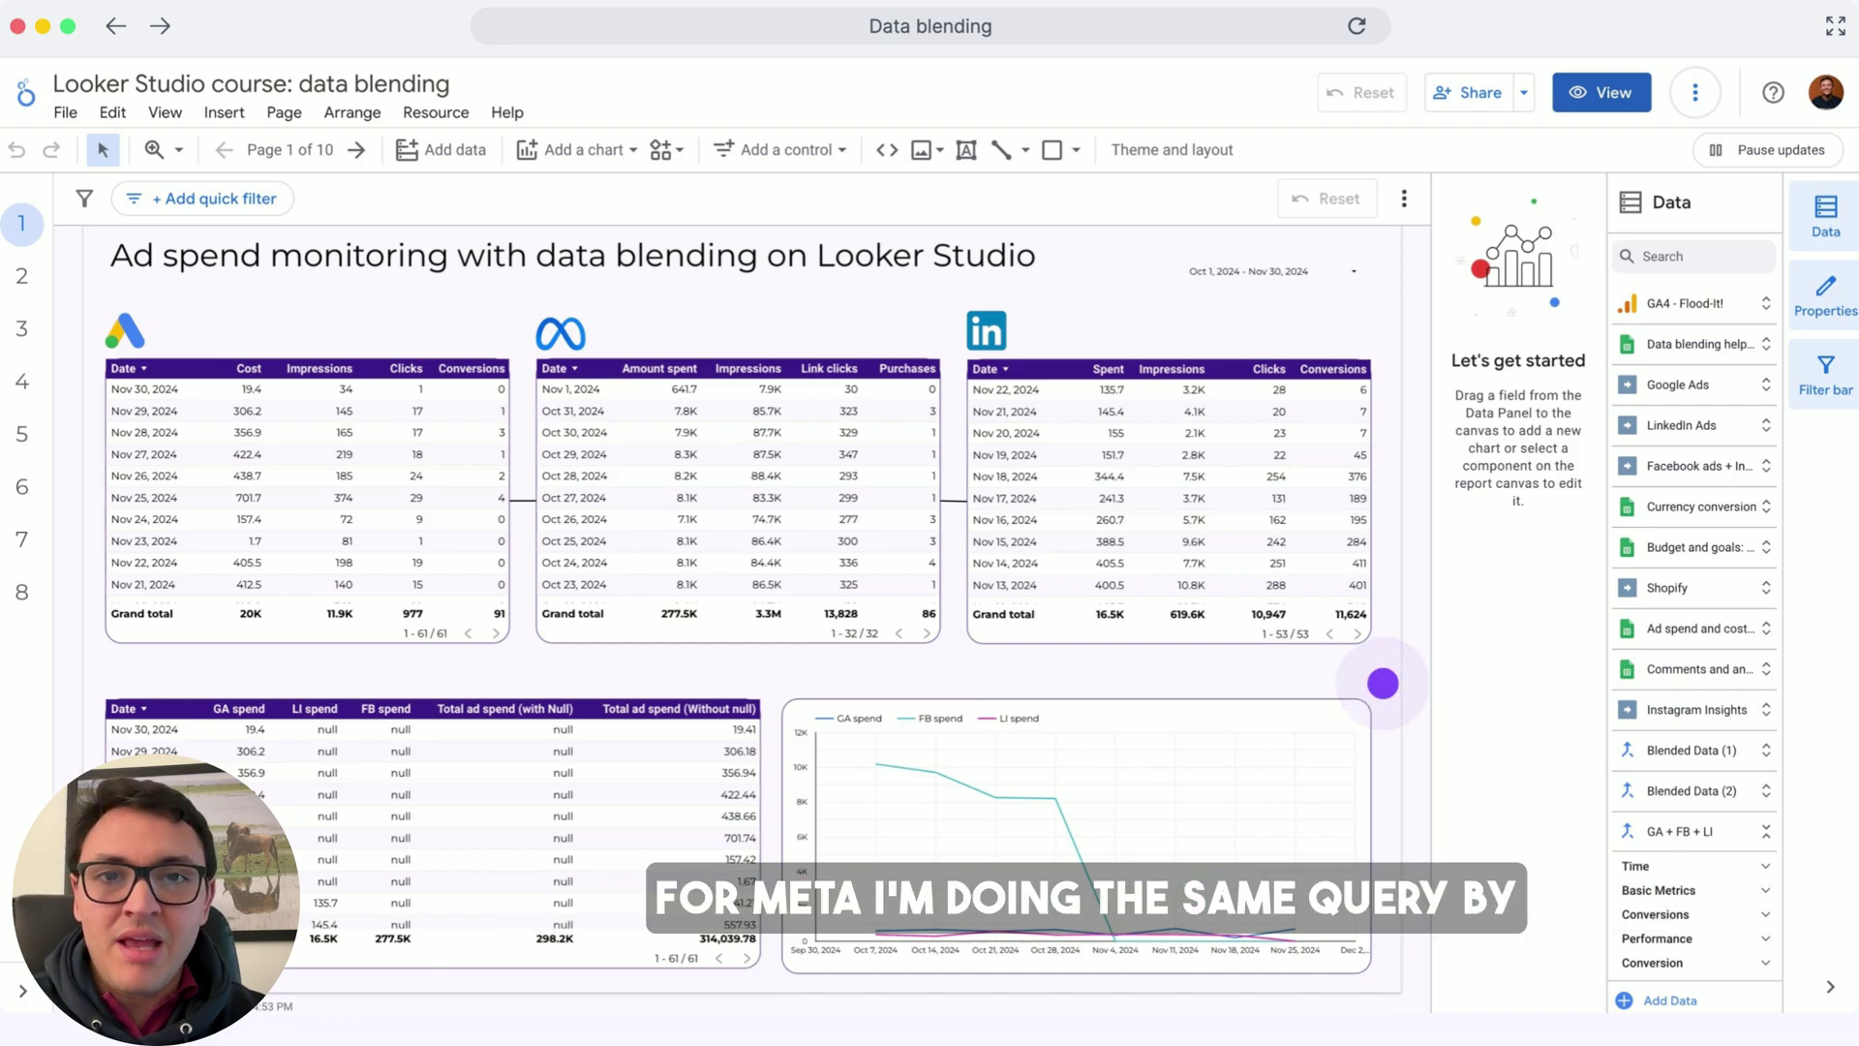
{"action": "left_click", "coordinate": [1383, 684]}
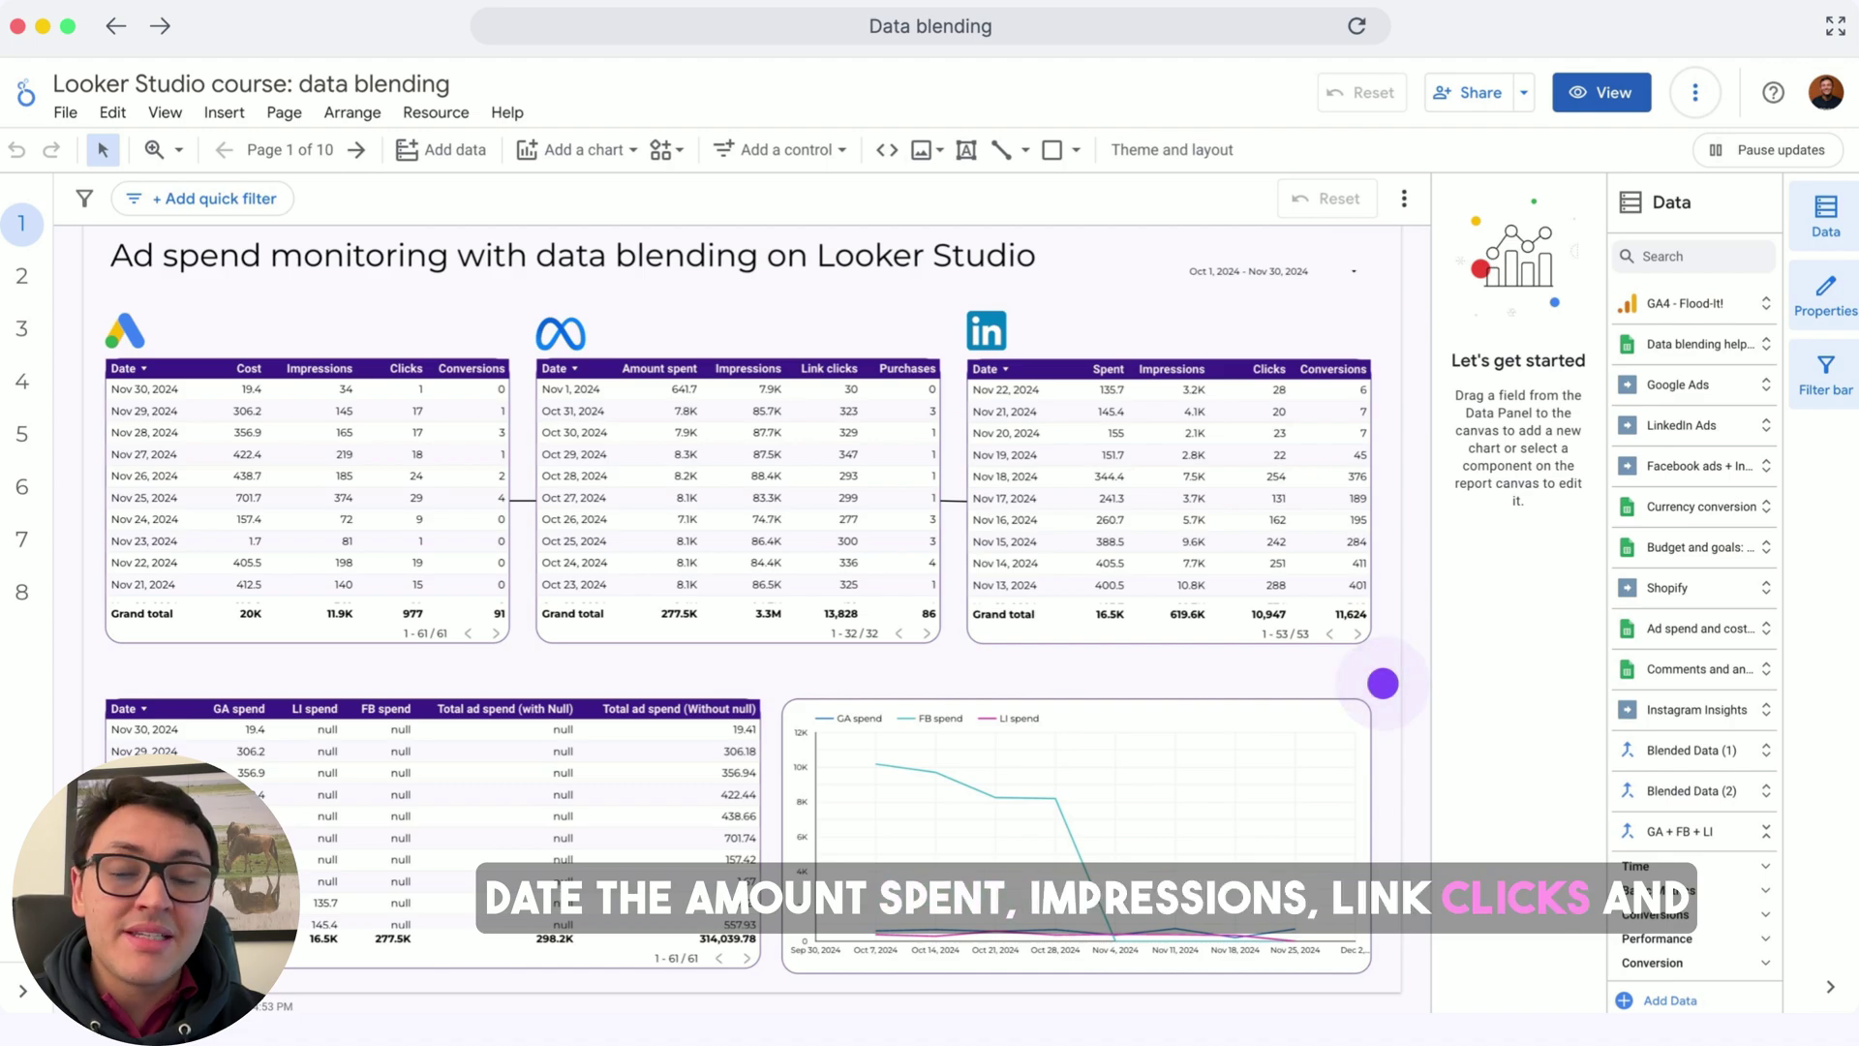
{"action": "left_click", "coordinate": [1383, 684]}
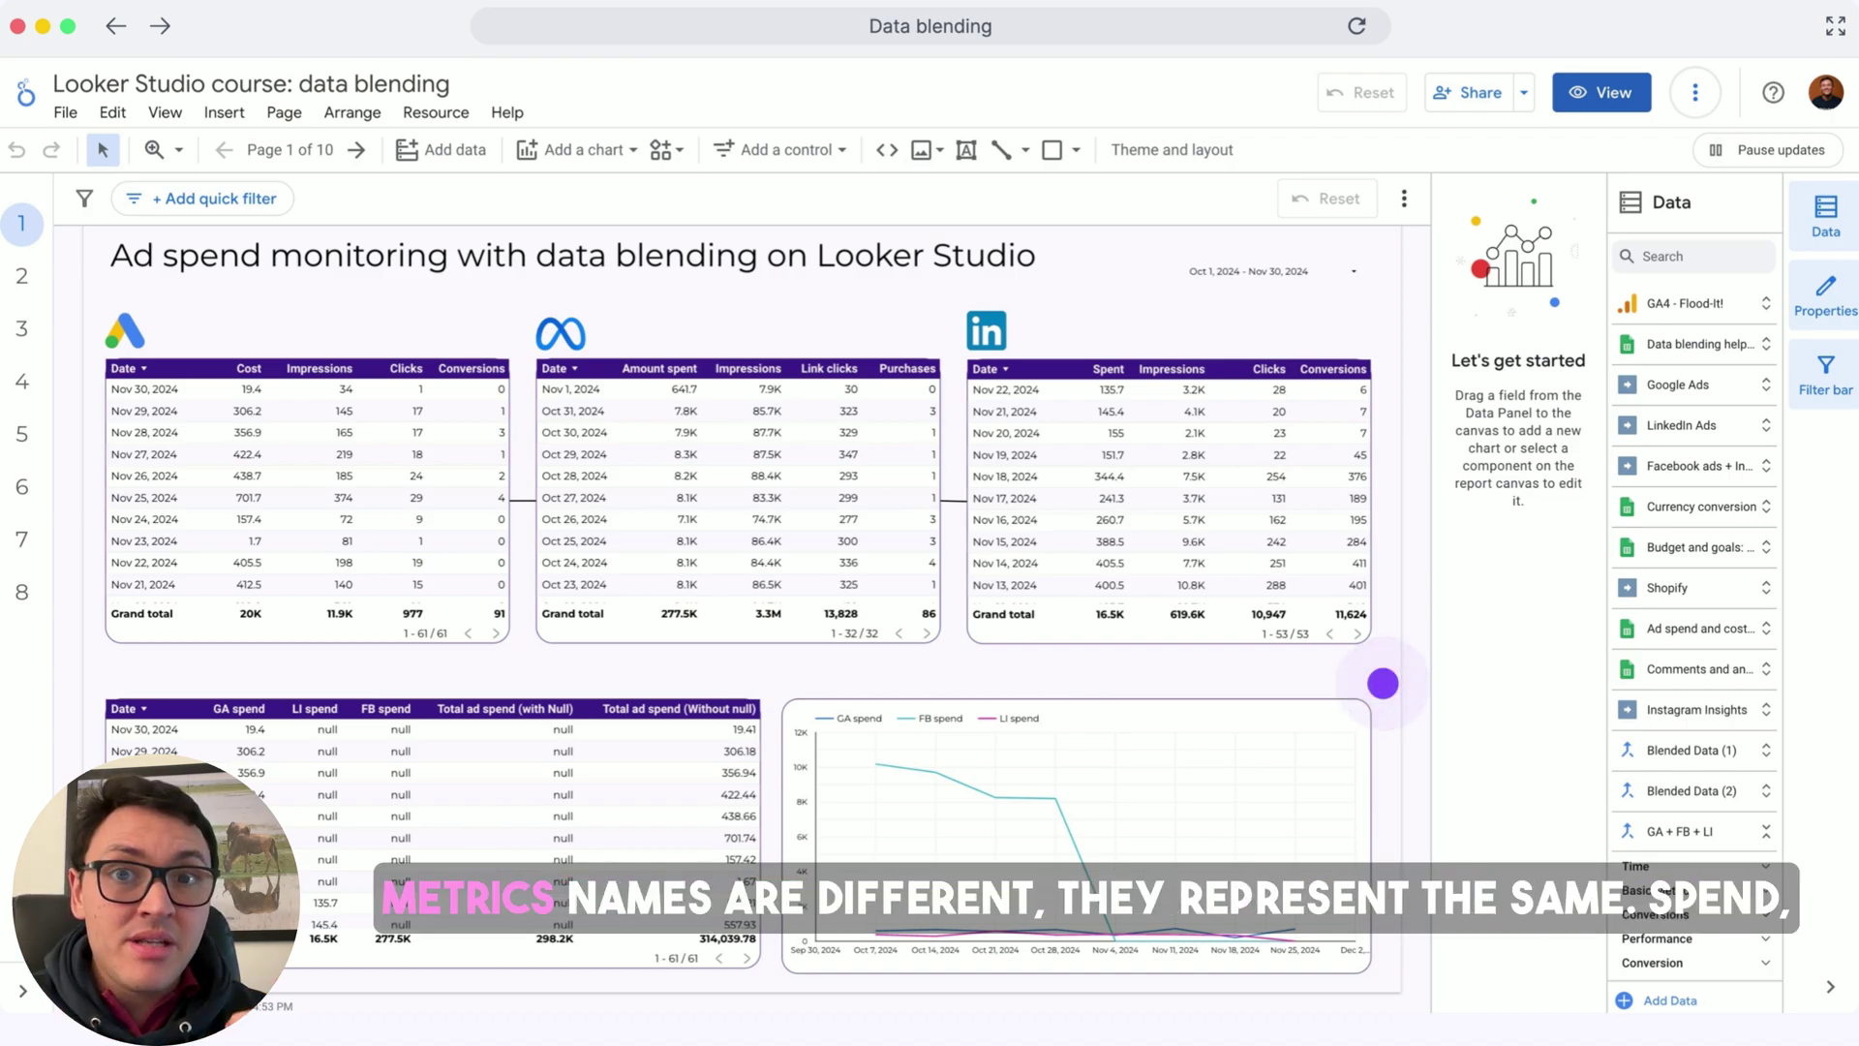
{"action": "left_click", "coordinate": [1382, 683]}
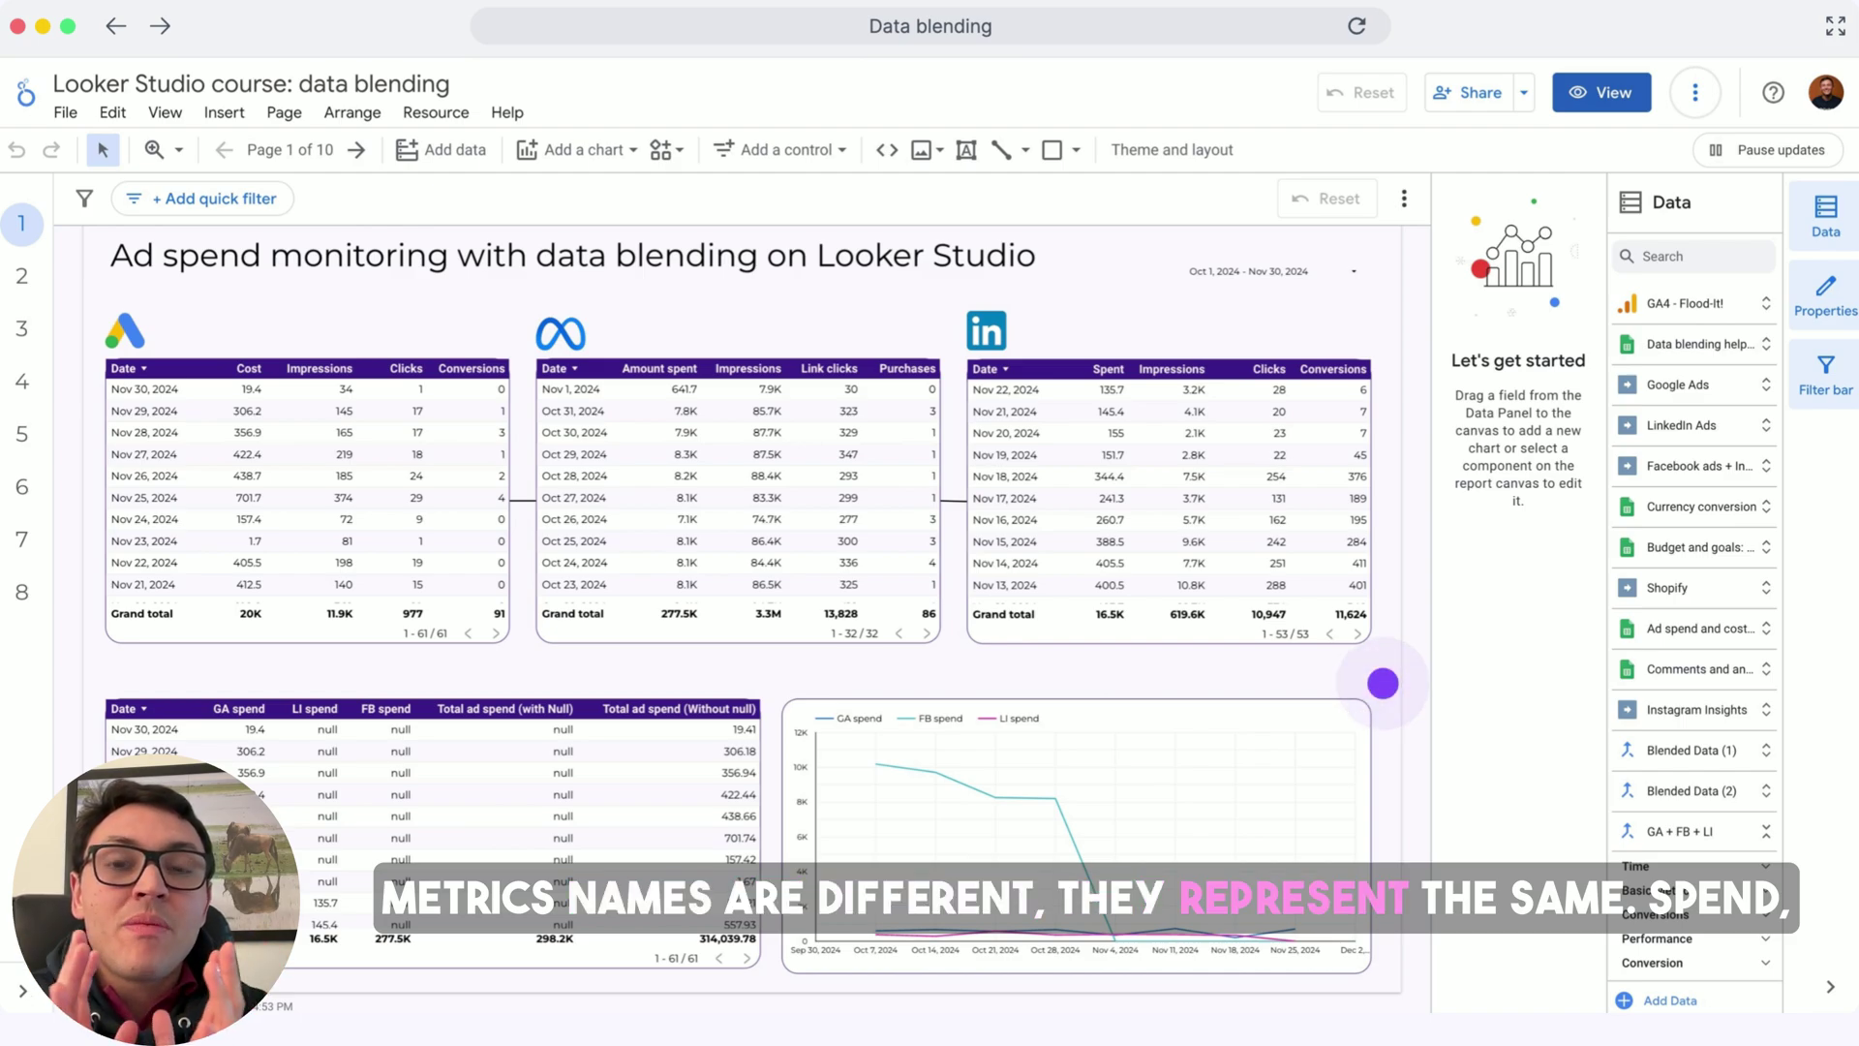
{"action": "left_click", "coordinate": [1383, 683]}
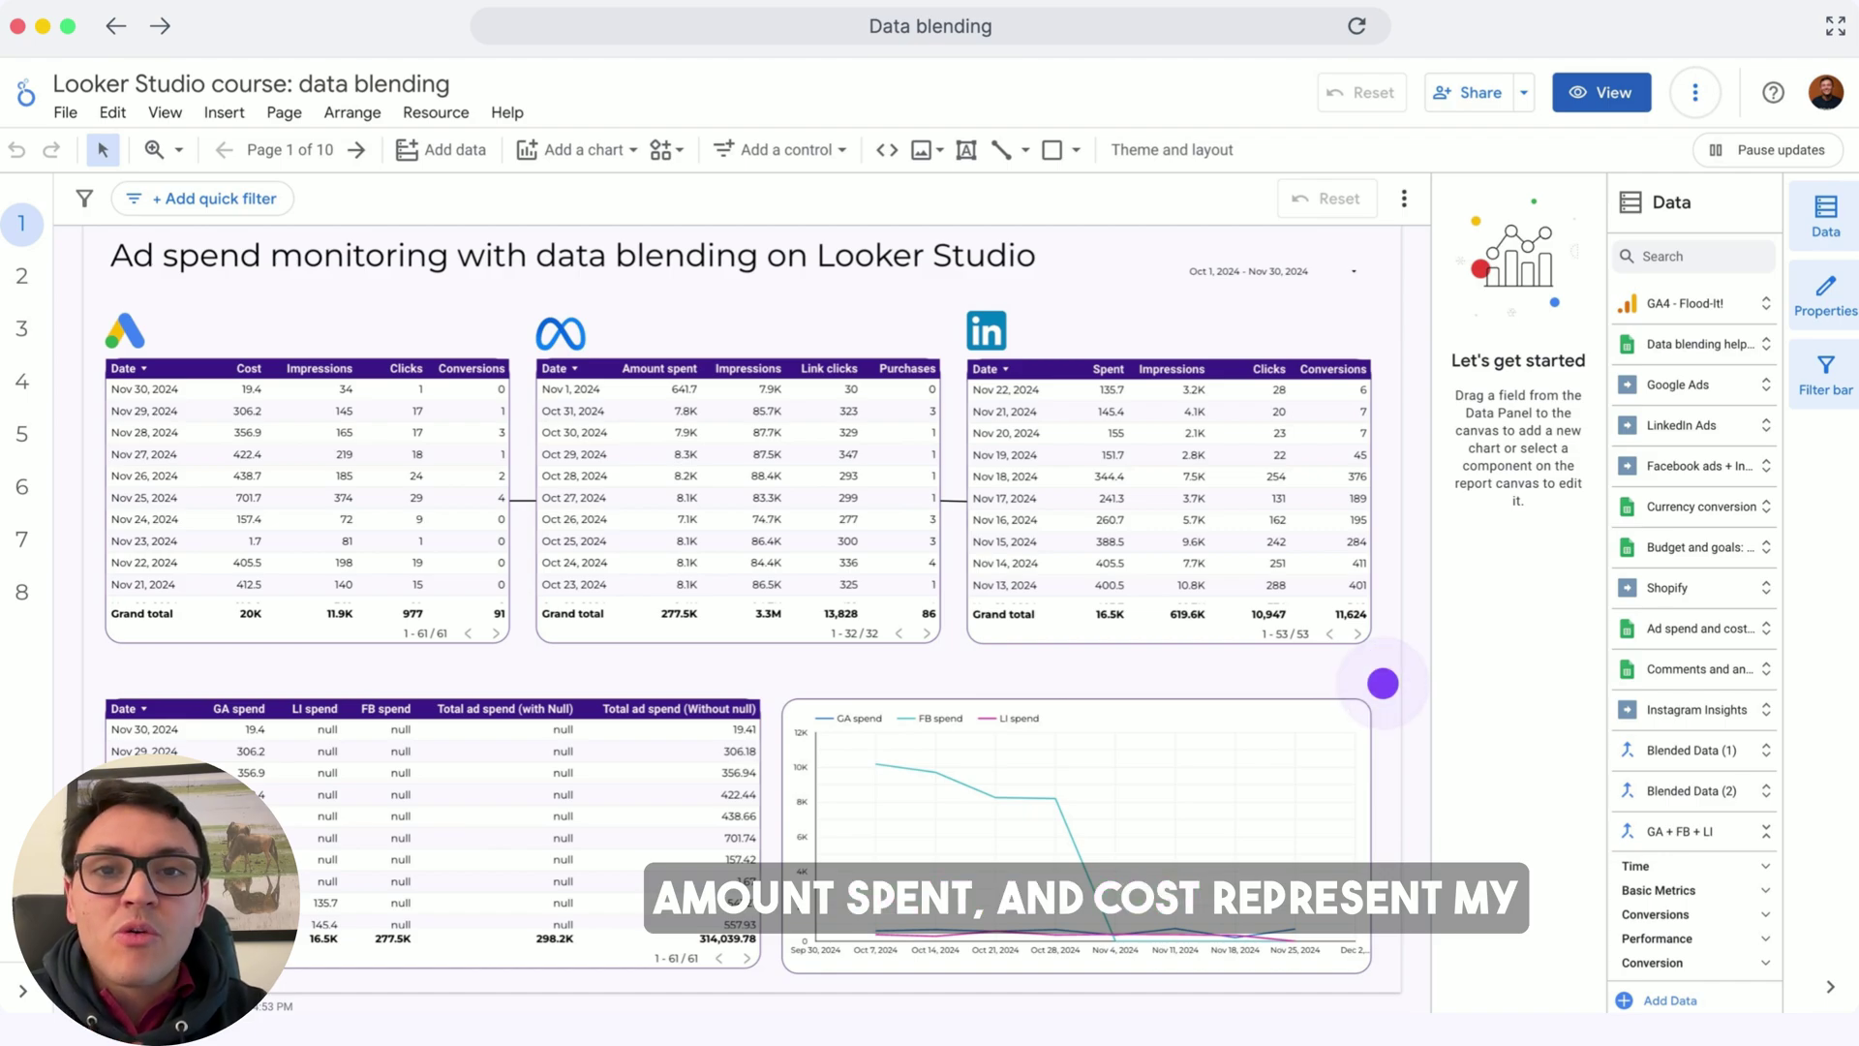
{"action": "left_click", "coordinate": [1383, 683]}
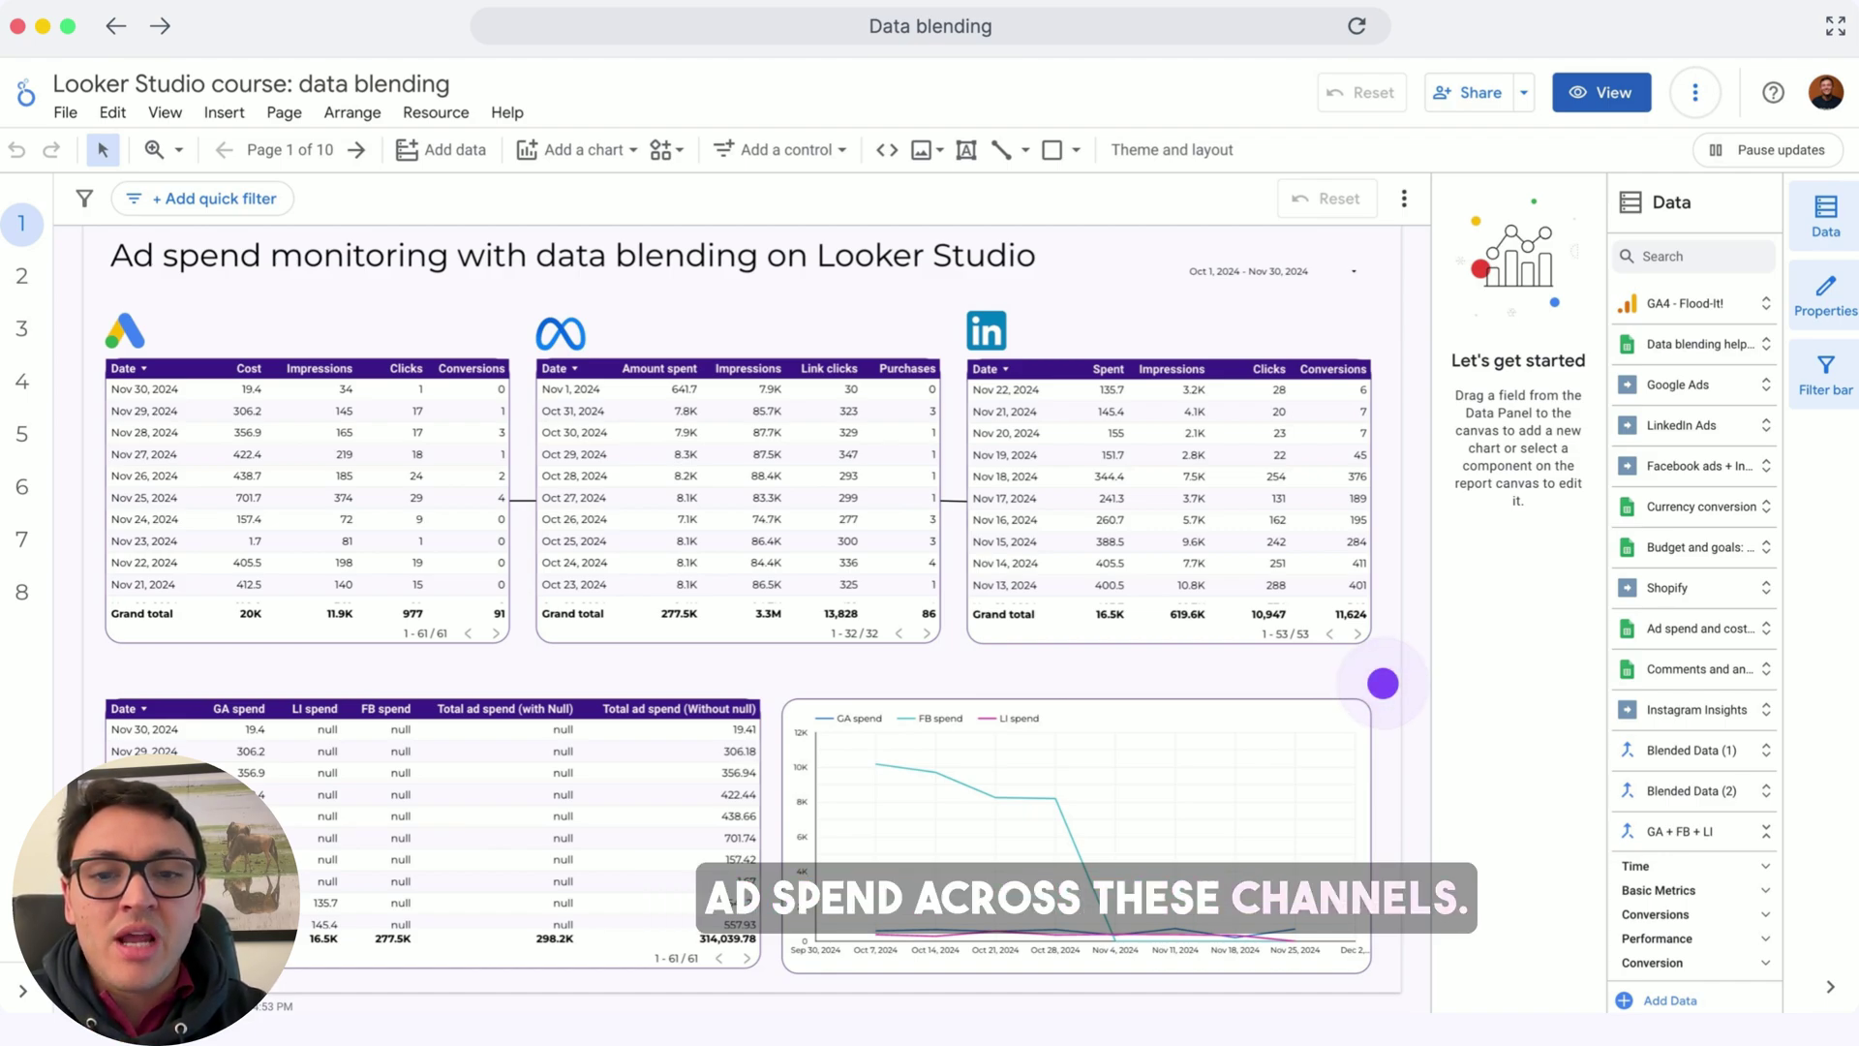
{"action": "left_click", "coordinate": [1383, 682]}
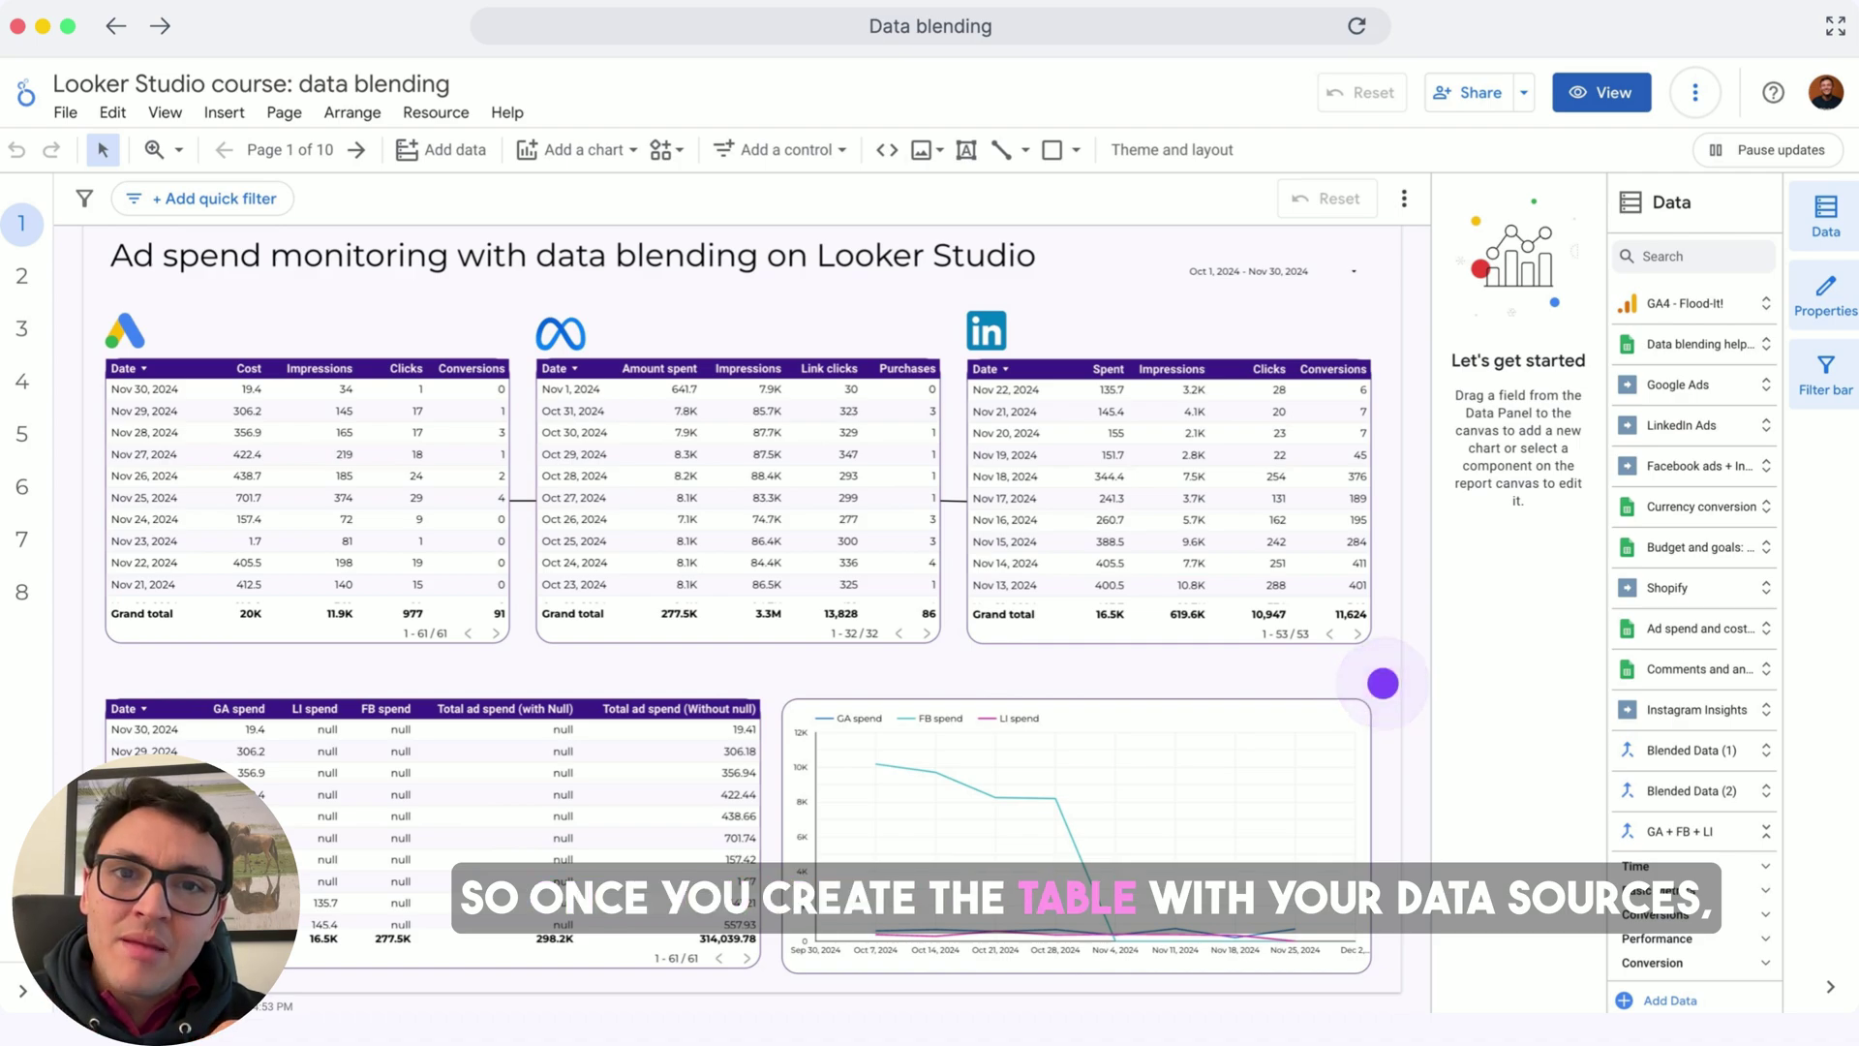
{"action": "left_click", "coordinate": [1383, 683]}
{"action": "left_click", "coordinate": [1383, 683]}
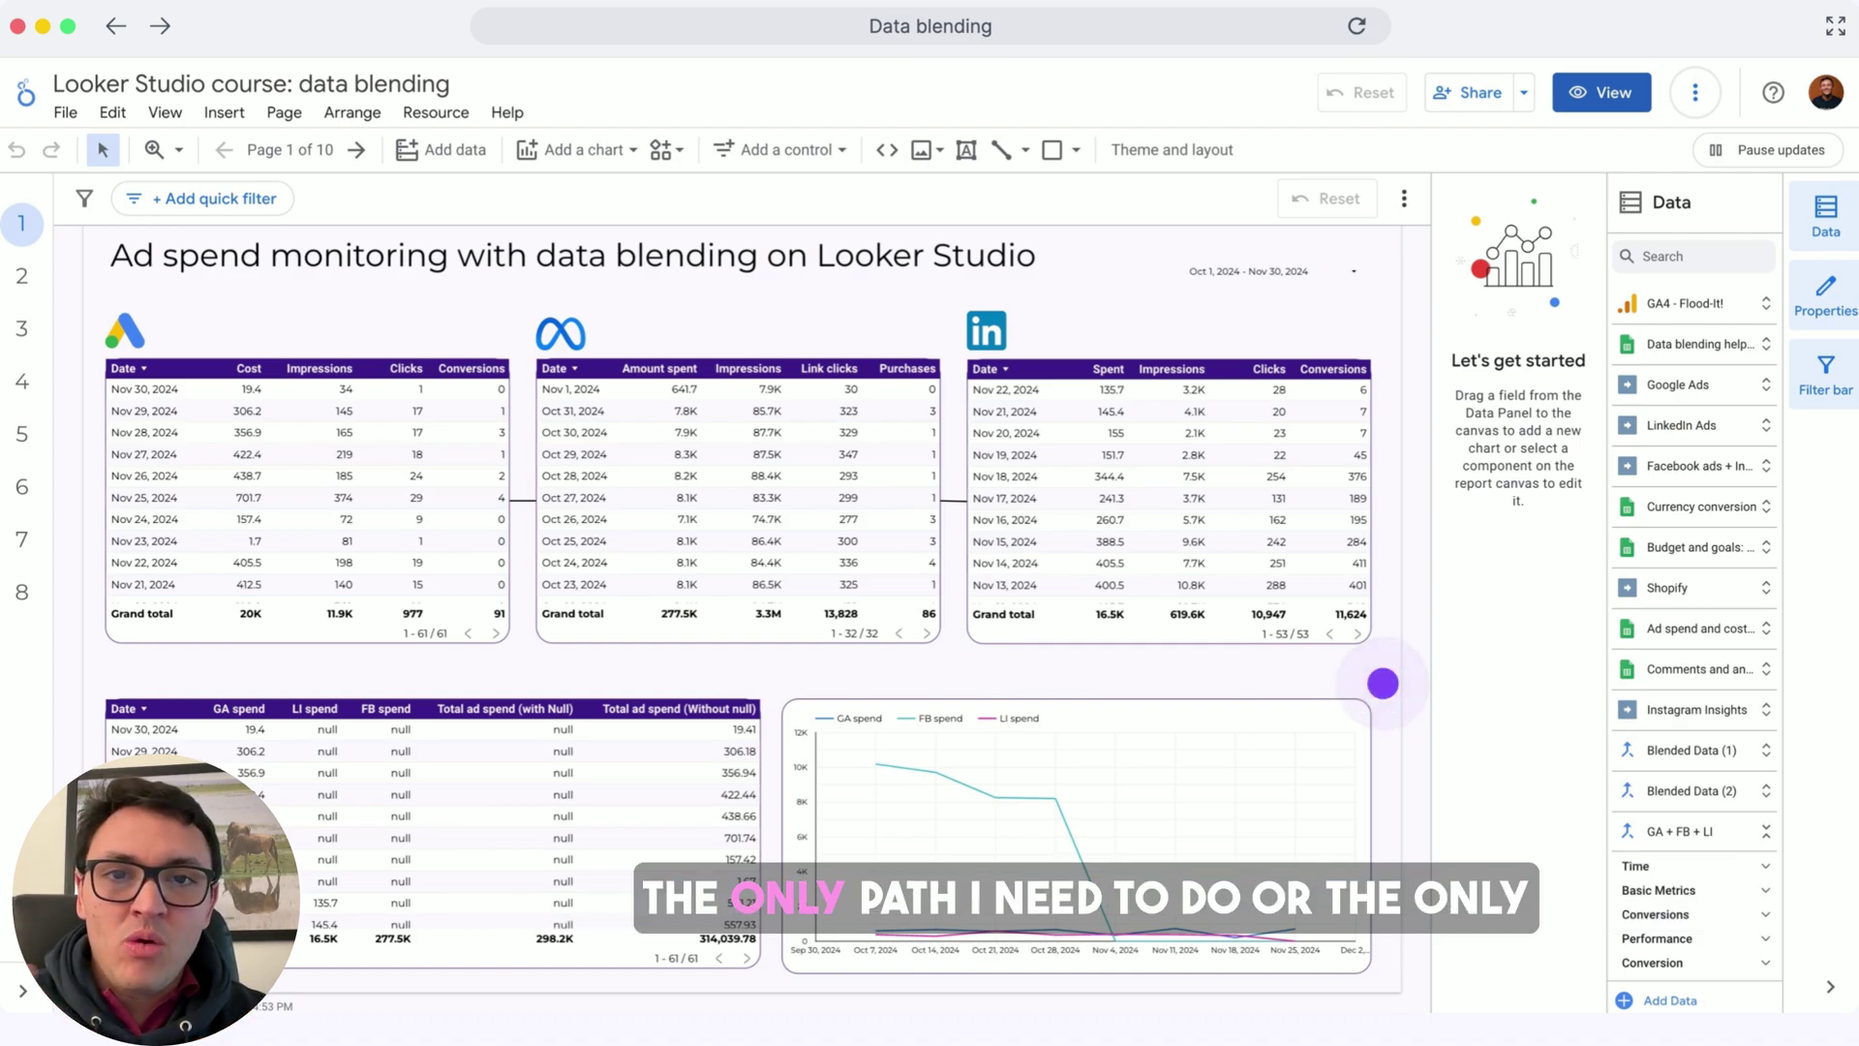
- Select the Google Ads, Meta and LinkedIn tables together and blend their data into a new chart
{"action": "left_click", "coordinate": [399, 478]}
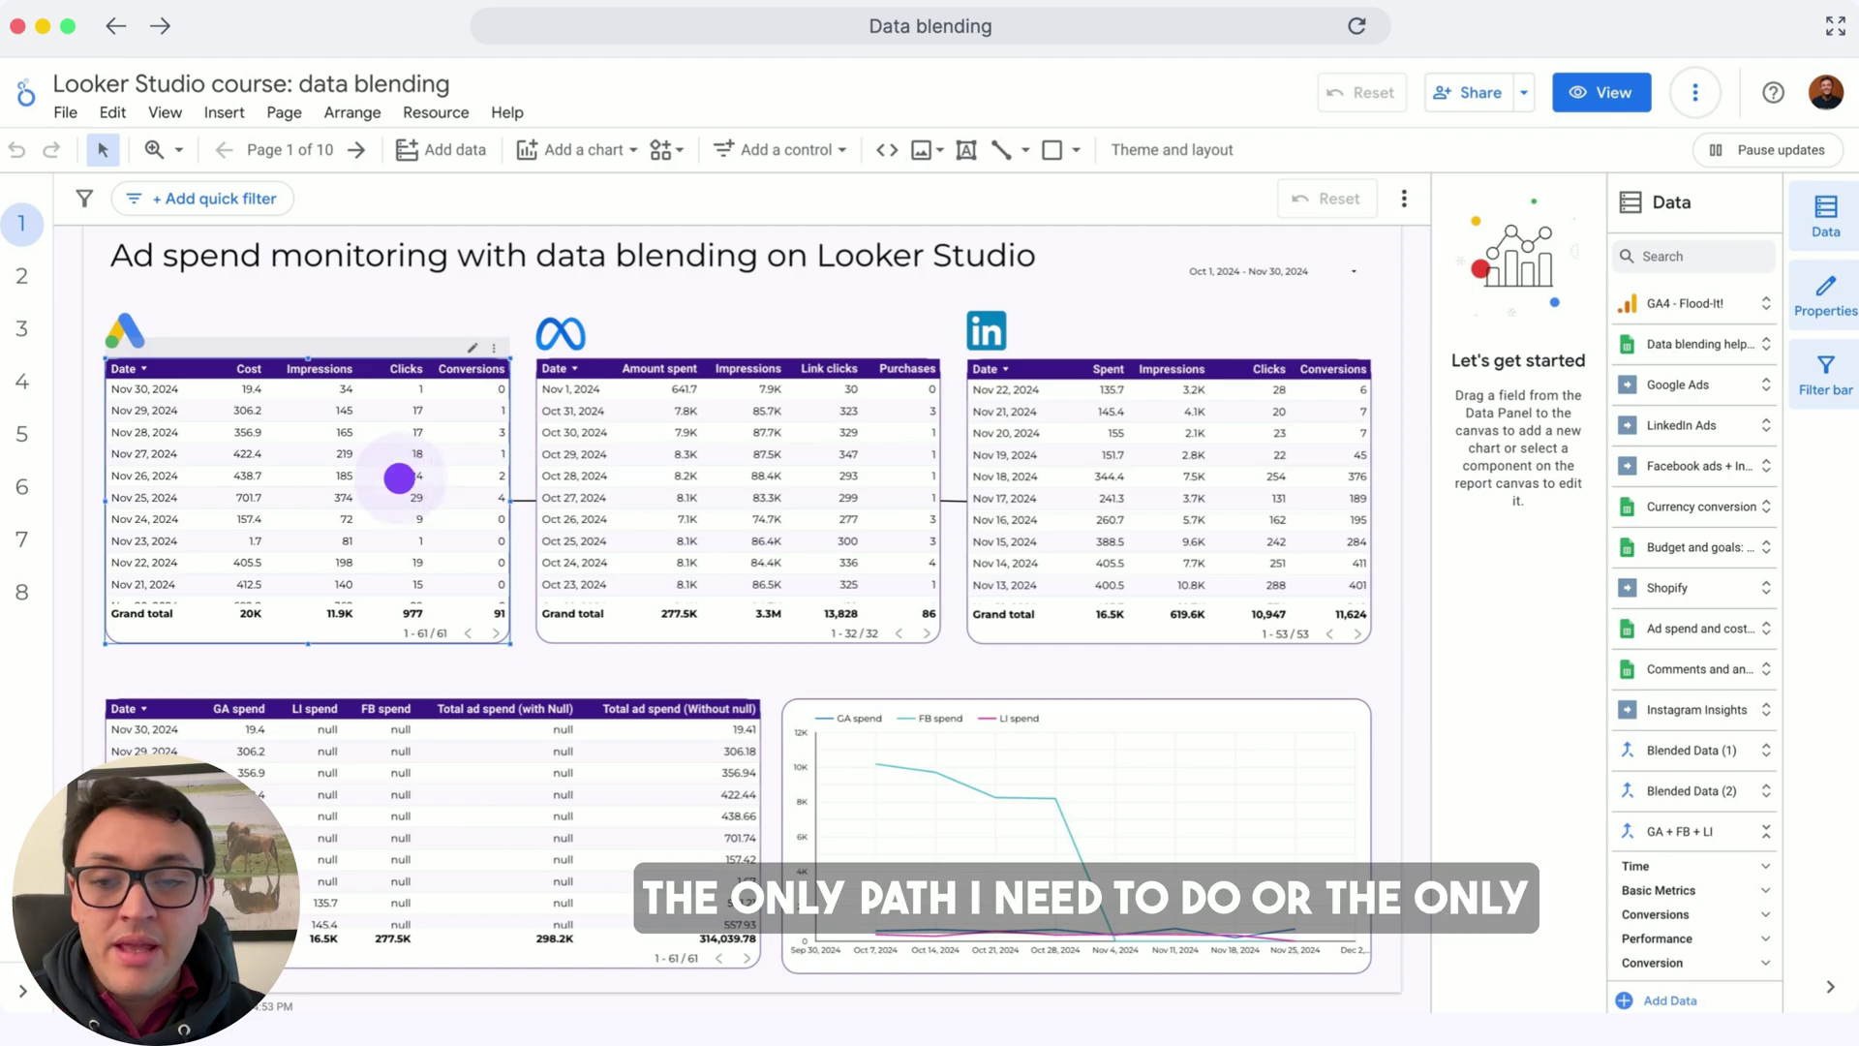
{"action": "left_click", "coordinate": [569, 485]}
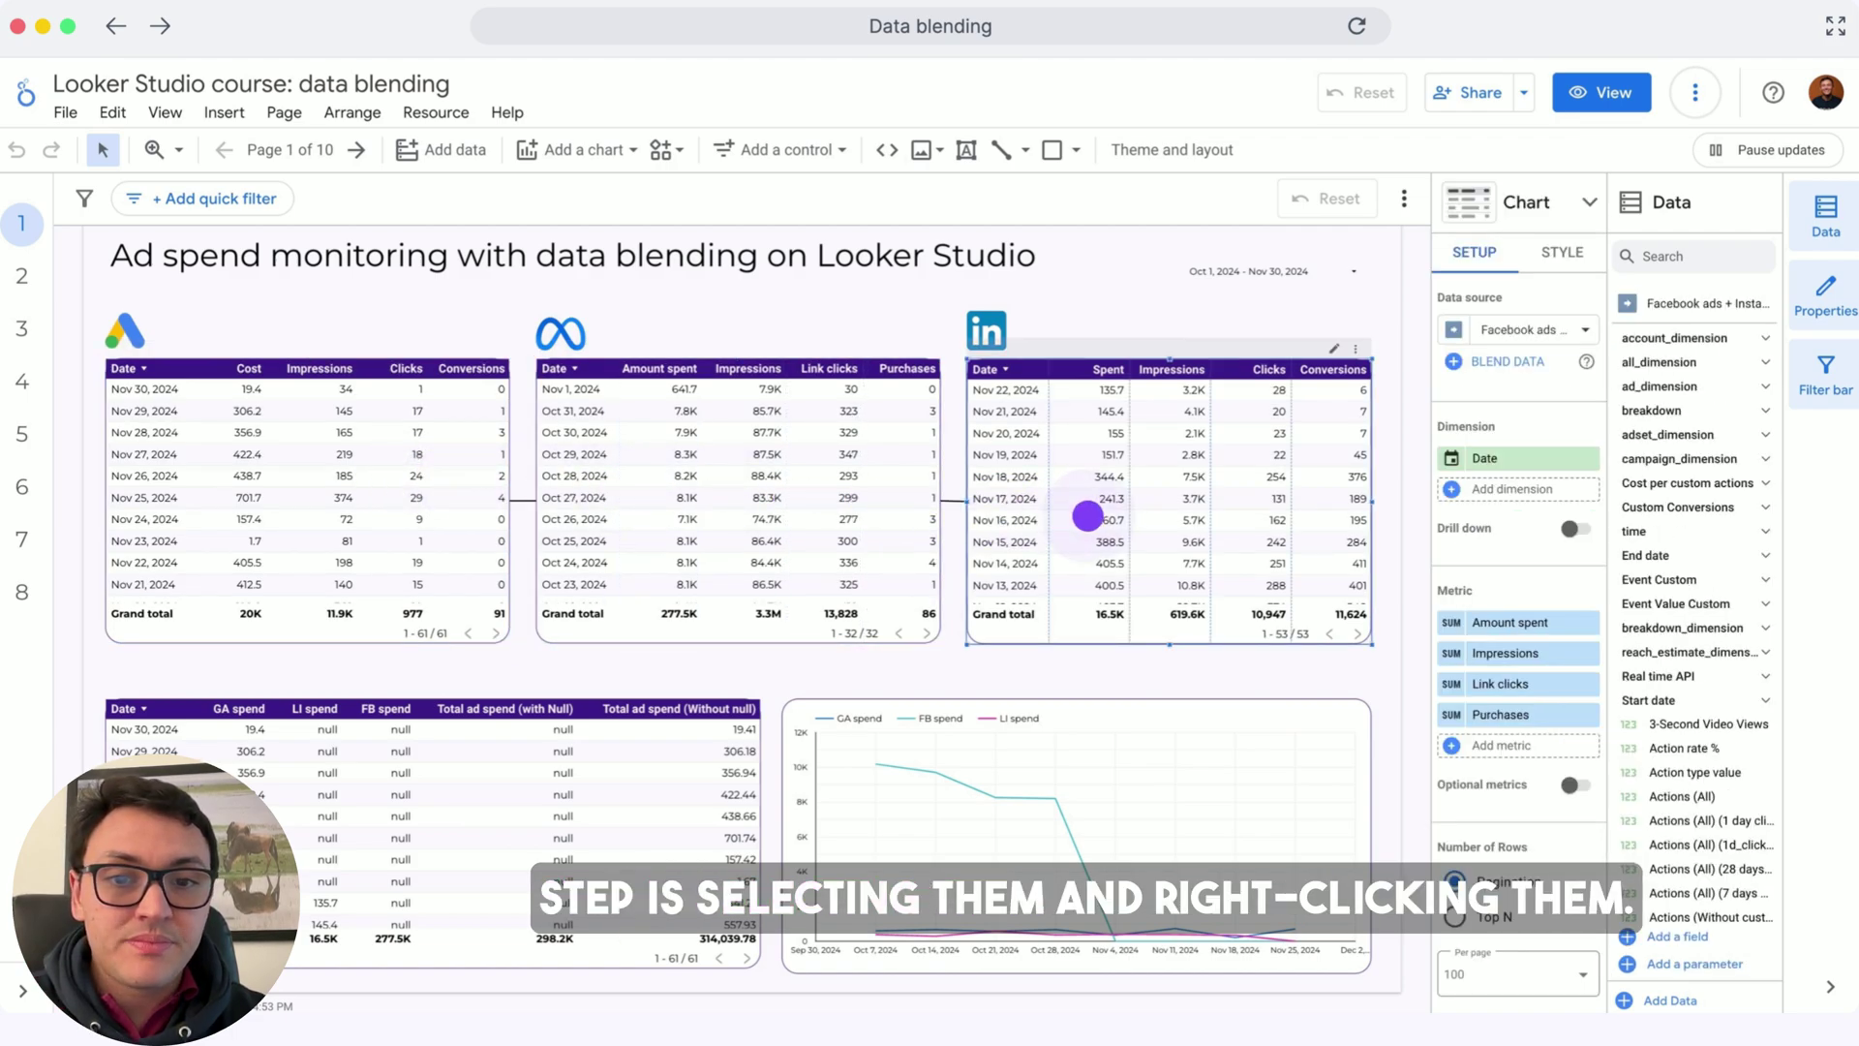
{"action": "left_click", "coordinate": [1259, 484]}
{"action": "left_click_drag", "start_coordinate": [1387, 467], "coordinate": [741, 530]}
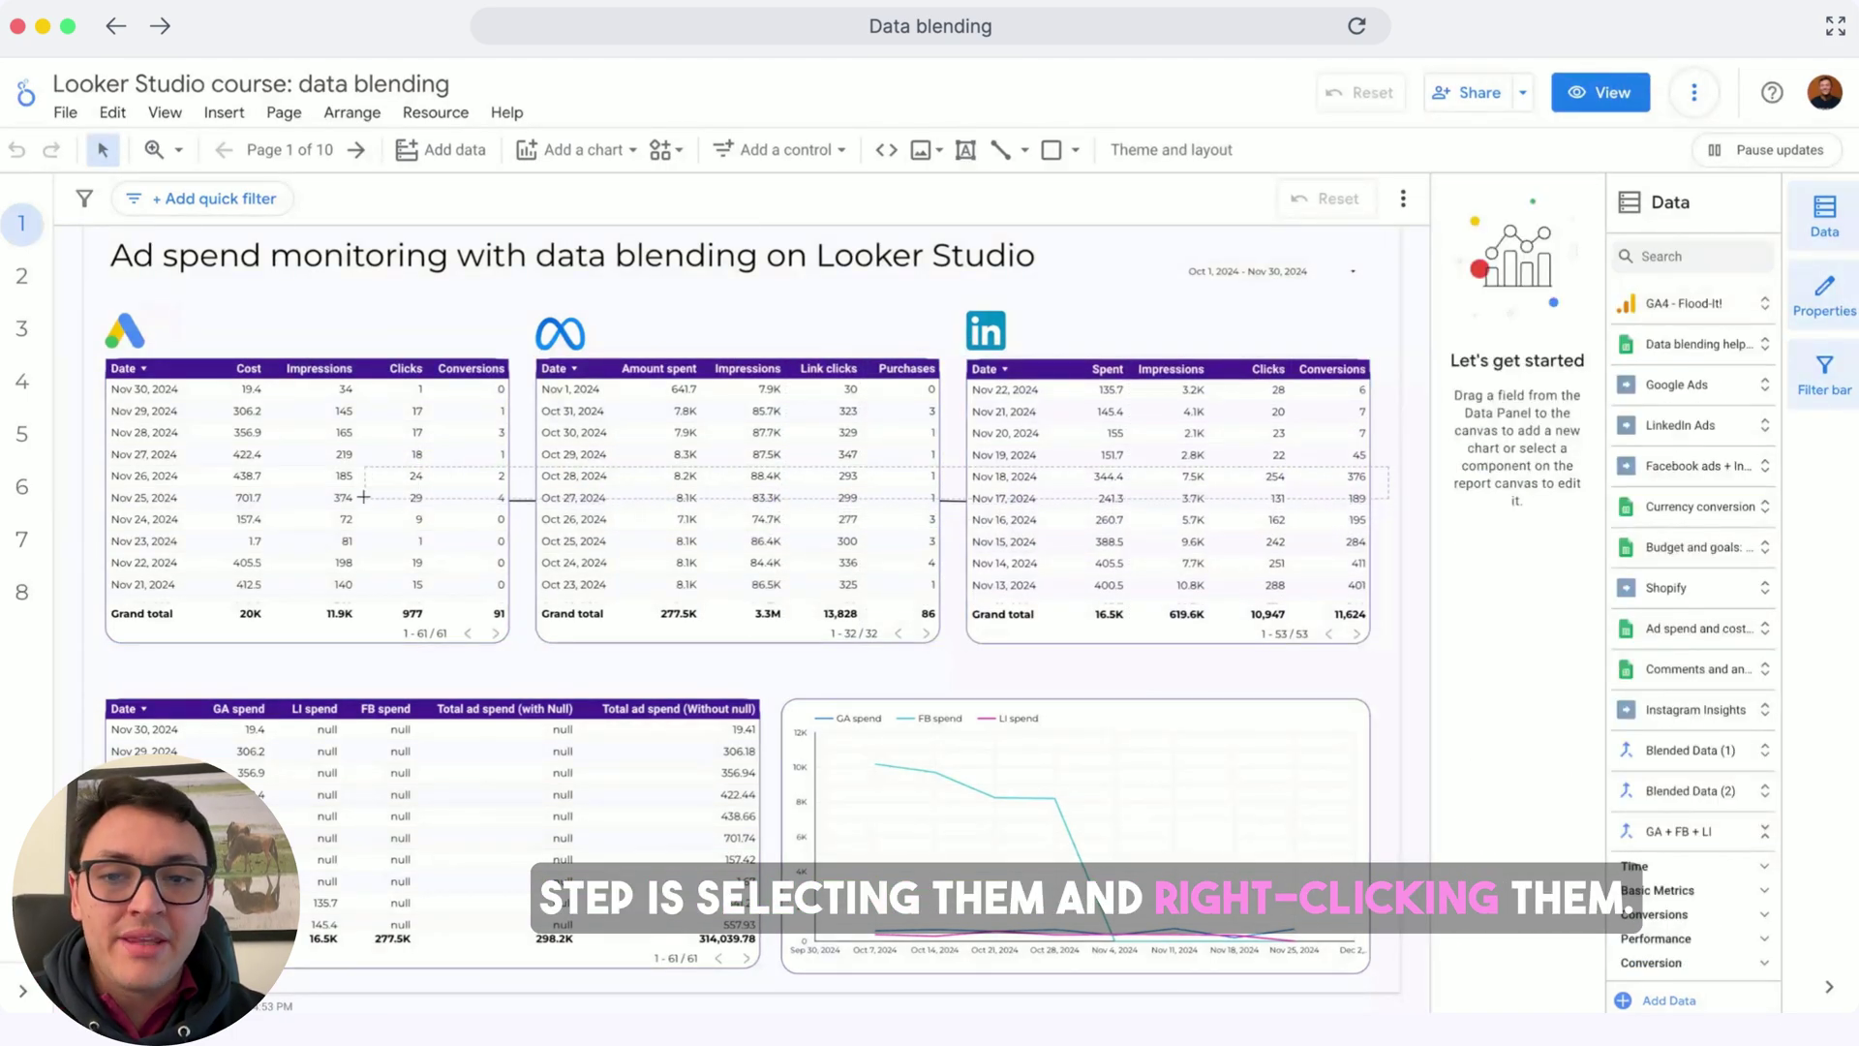
{"action": "left_click_drag", "start_coordinate": [363, 496], "coordinate": [378, 494]}
{"action": "right_click", "coordinate": [458, 471]}
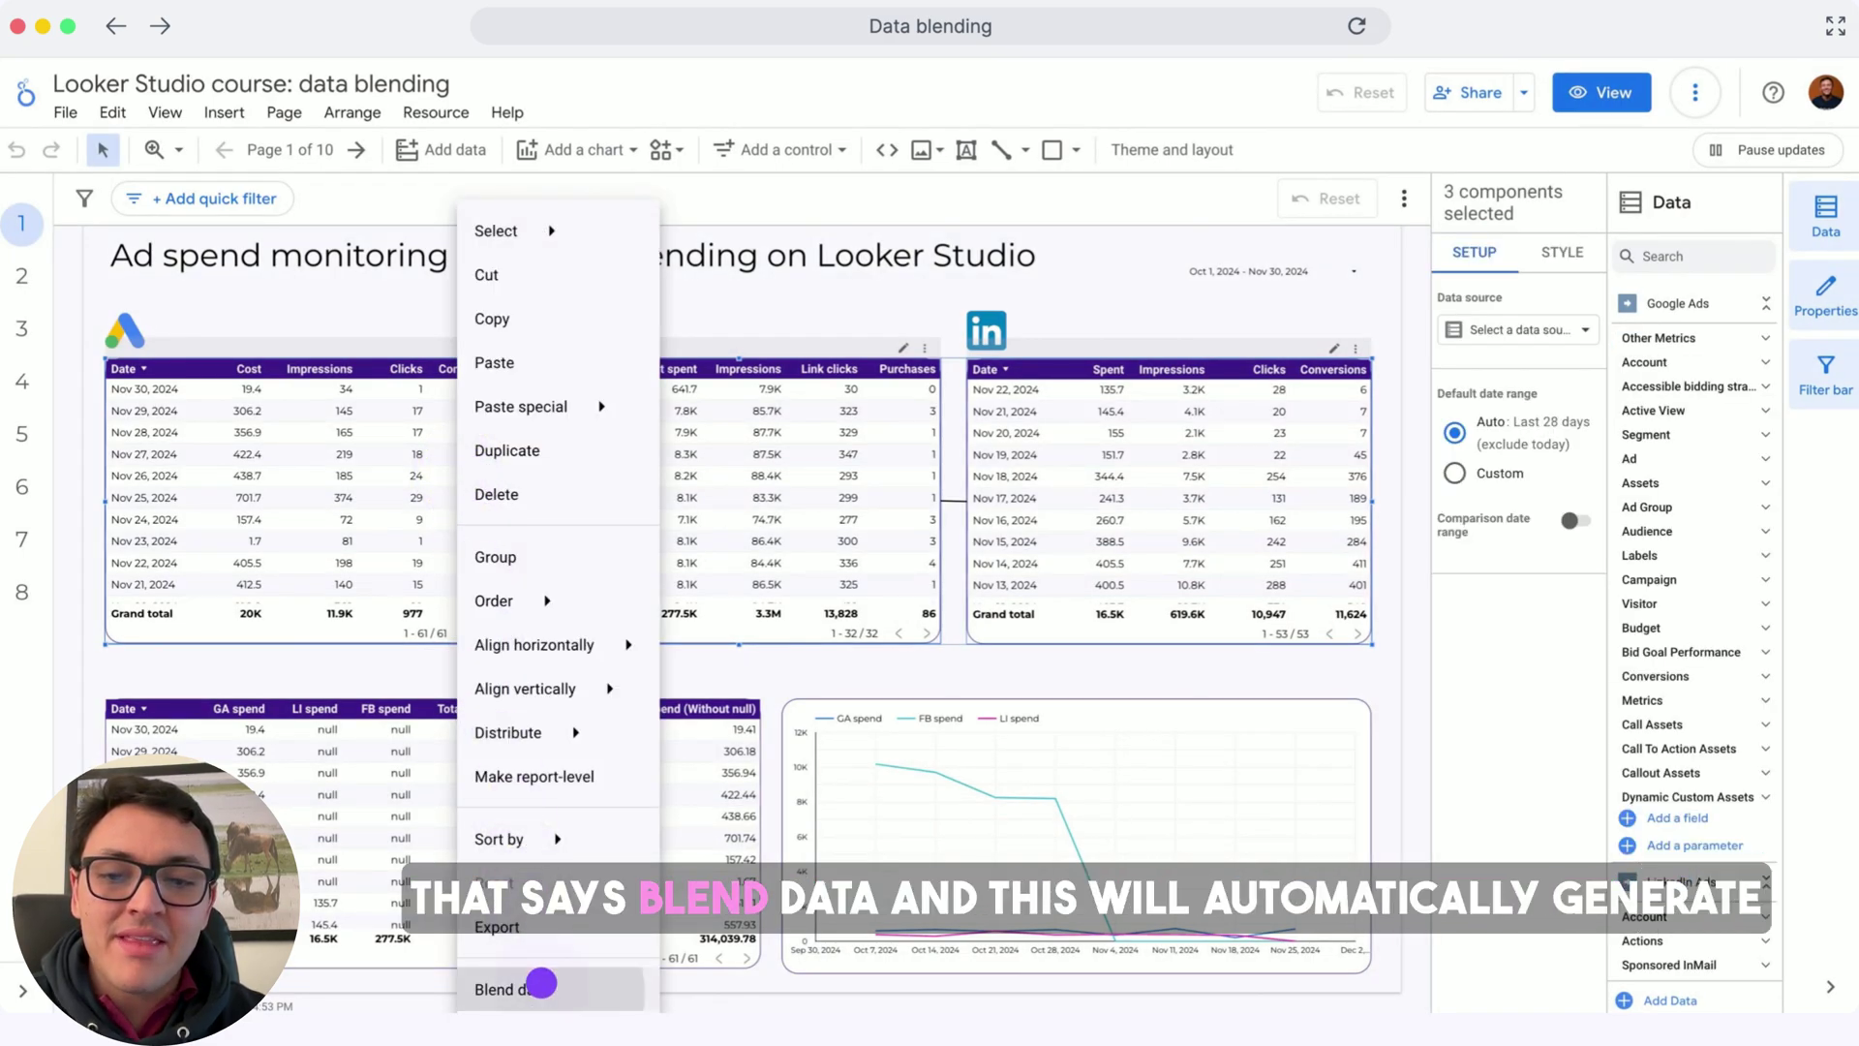
{"action": "left_click", "coordinate": [541, 982]}
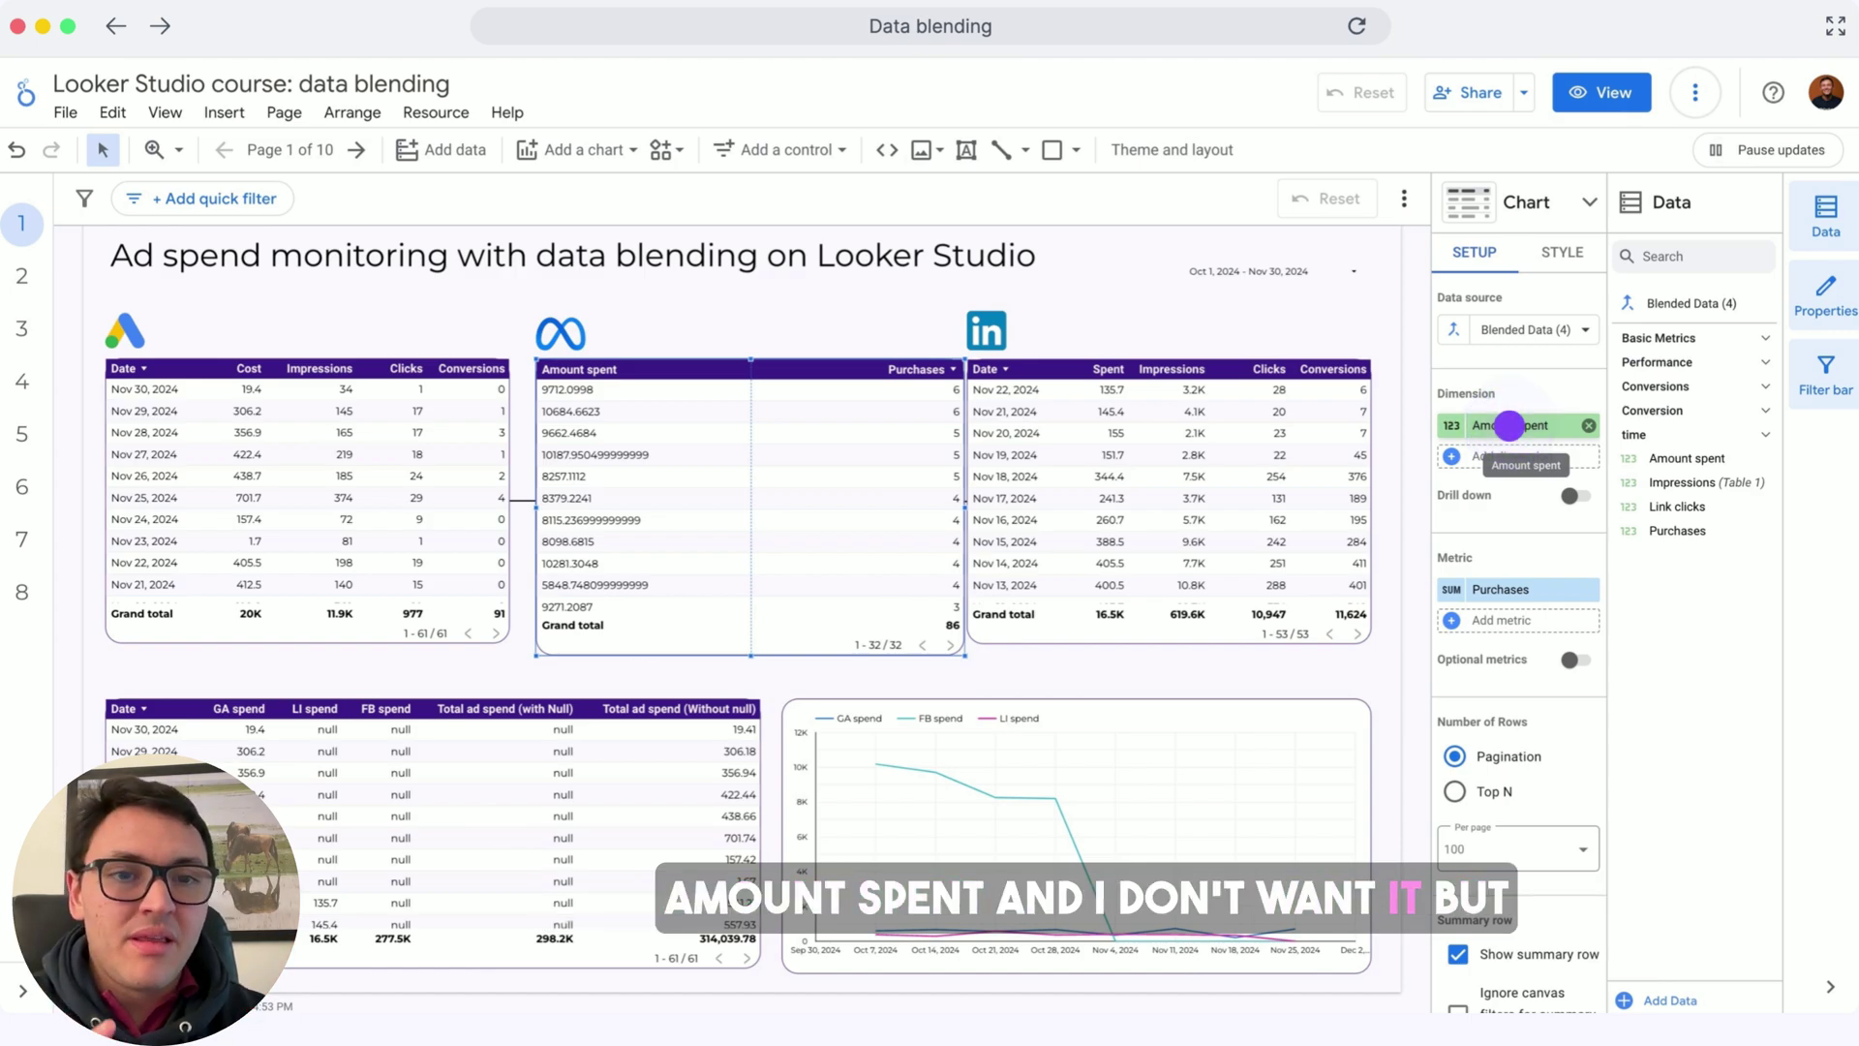
- Set the blended chart's dimension back to Date and review the configuration of its blend
{"action": "key", "text": "ctrl+z"}
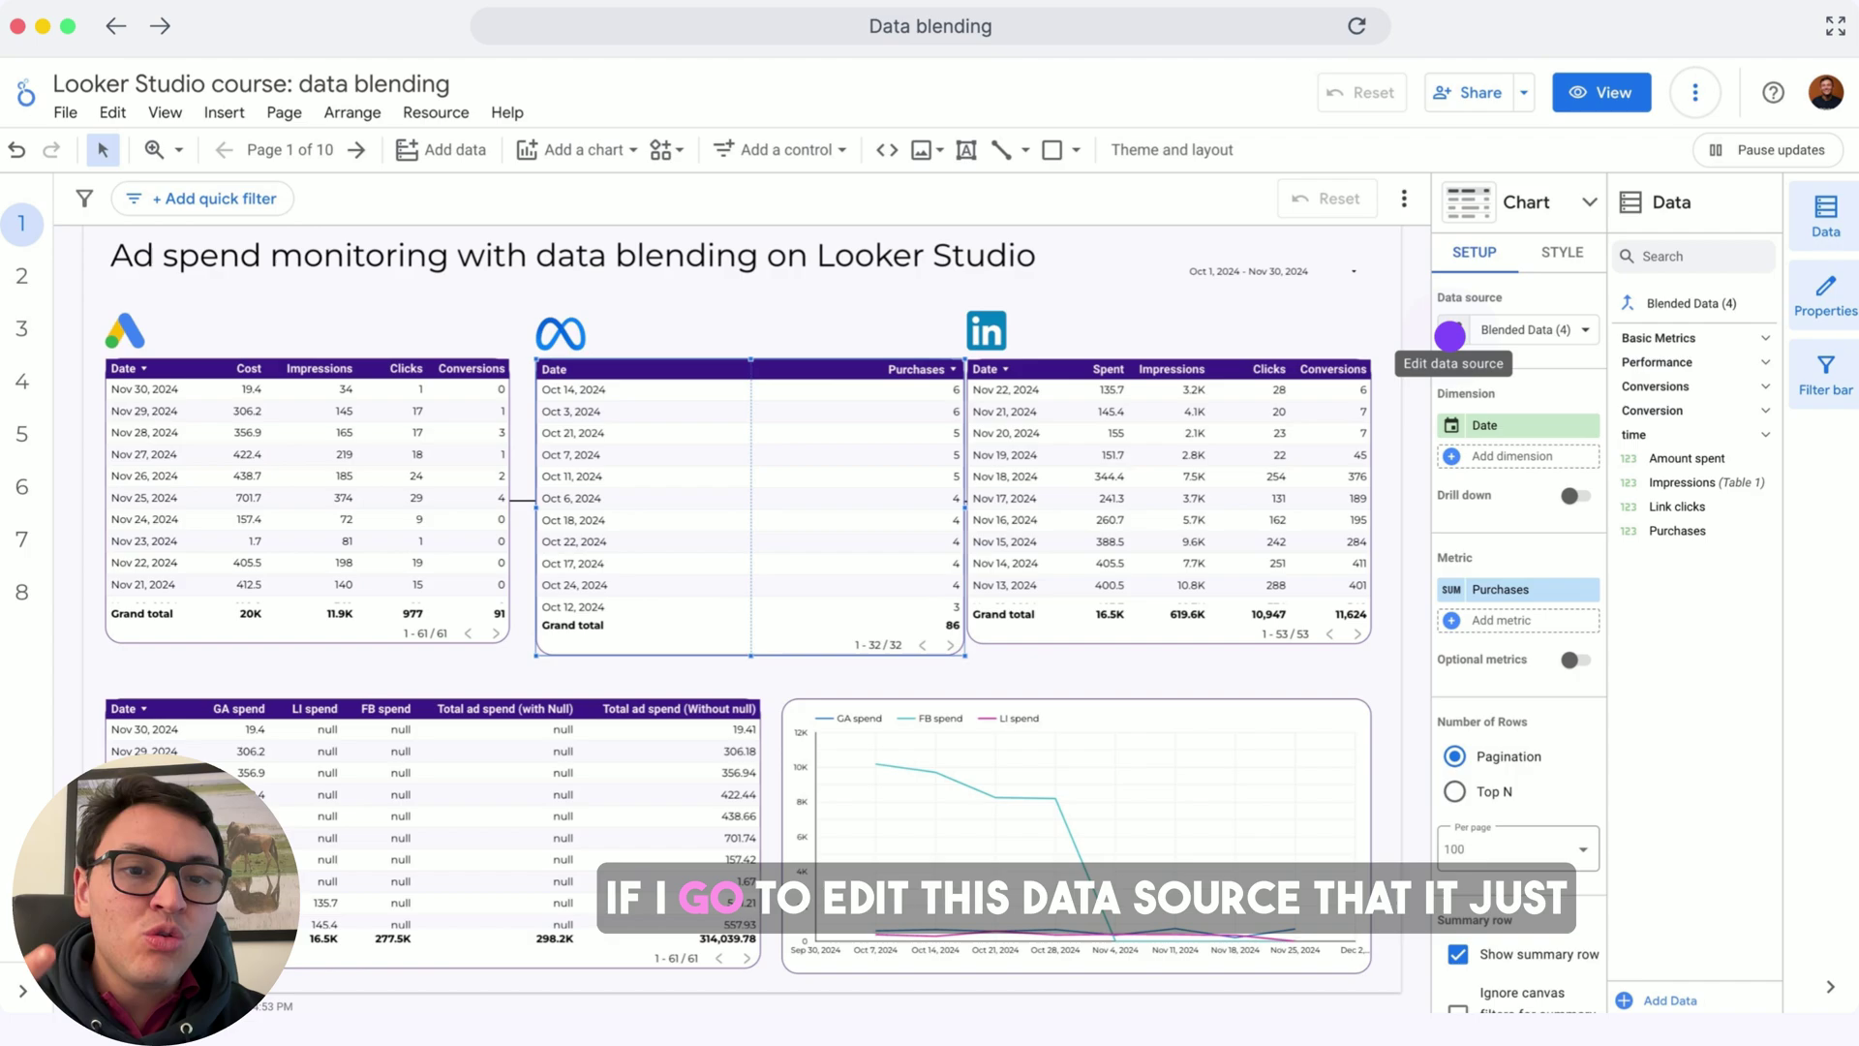
{"action": "left_click", "coordinate": [1450, 335]}
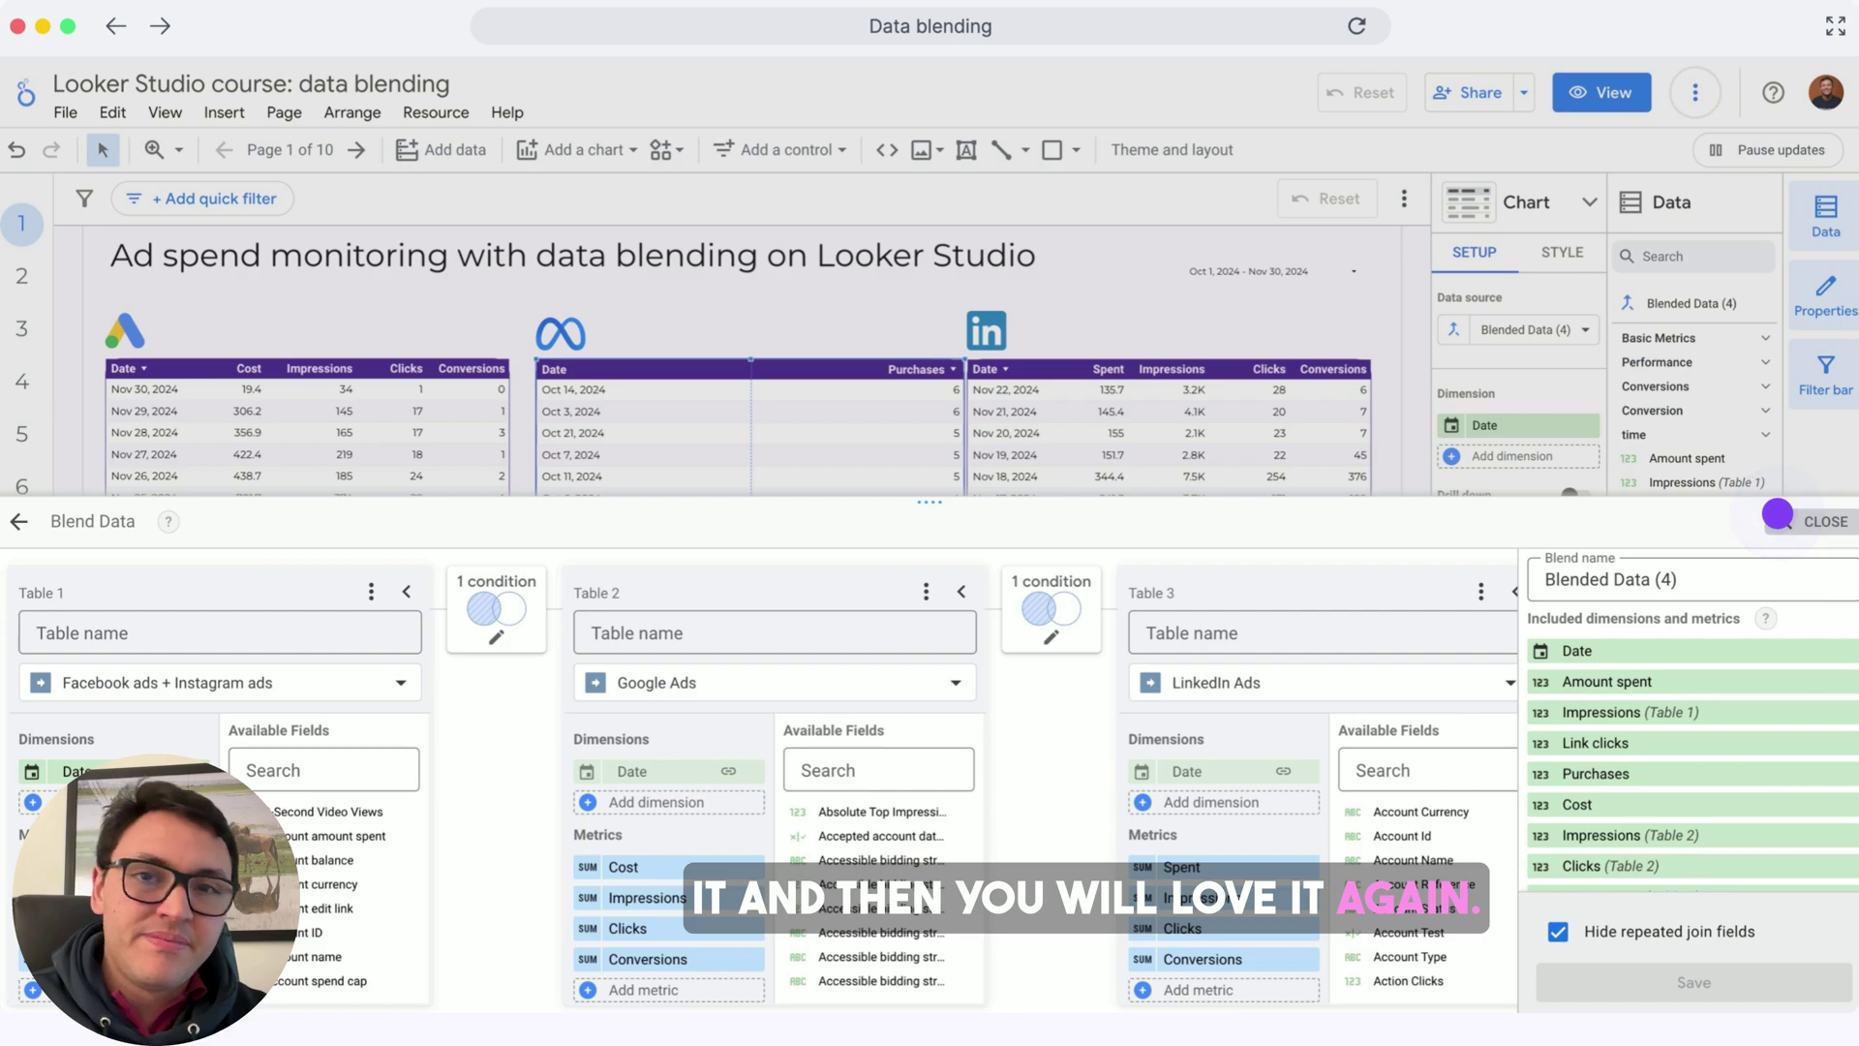
{"action": "left_click", "coordinate": [1778, 515]}
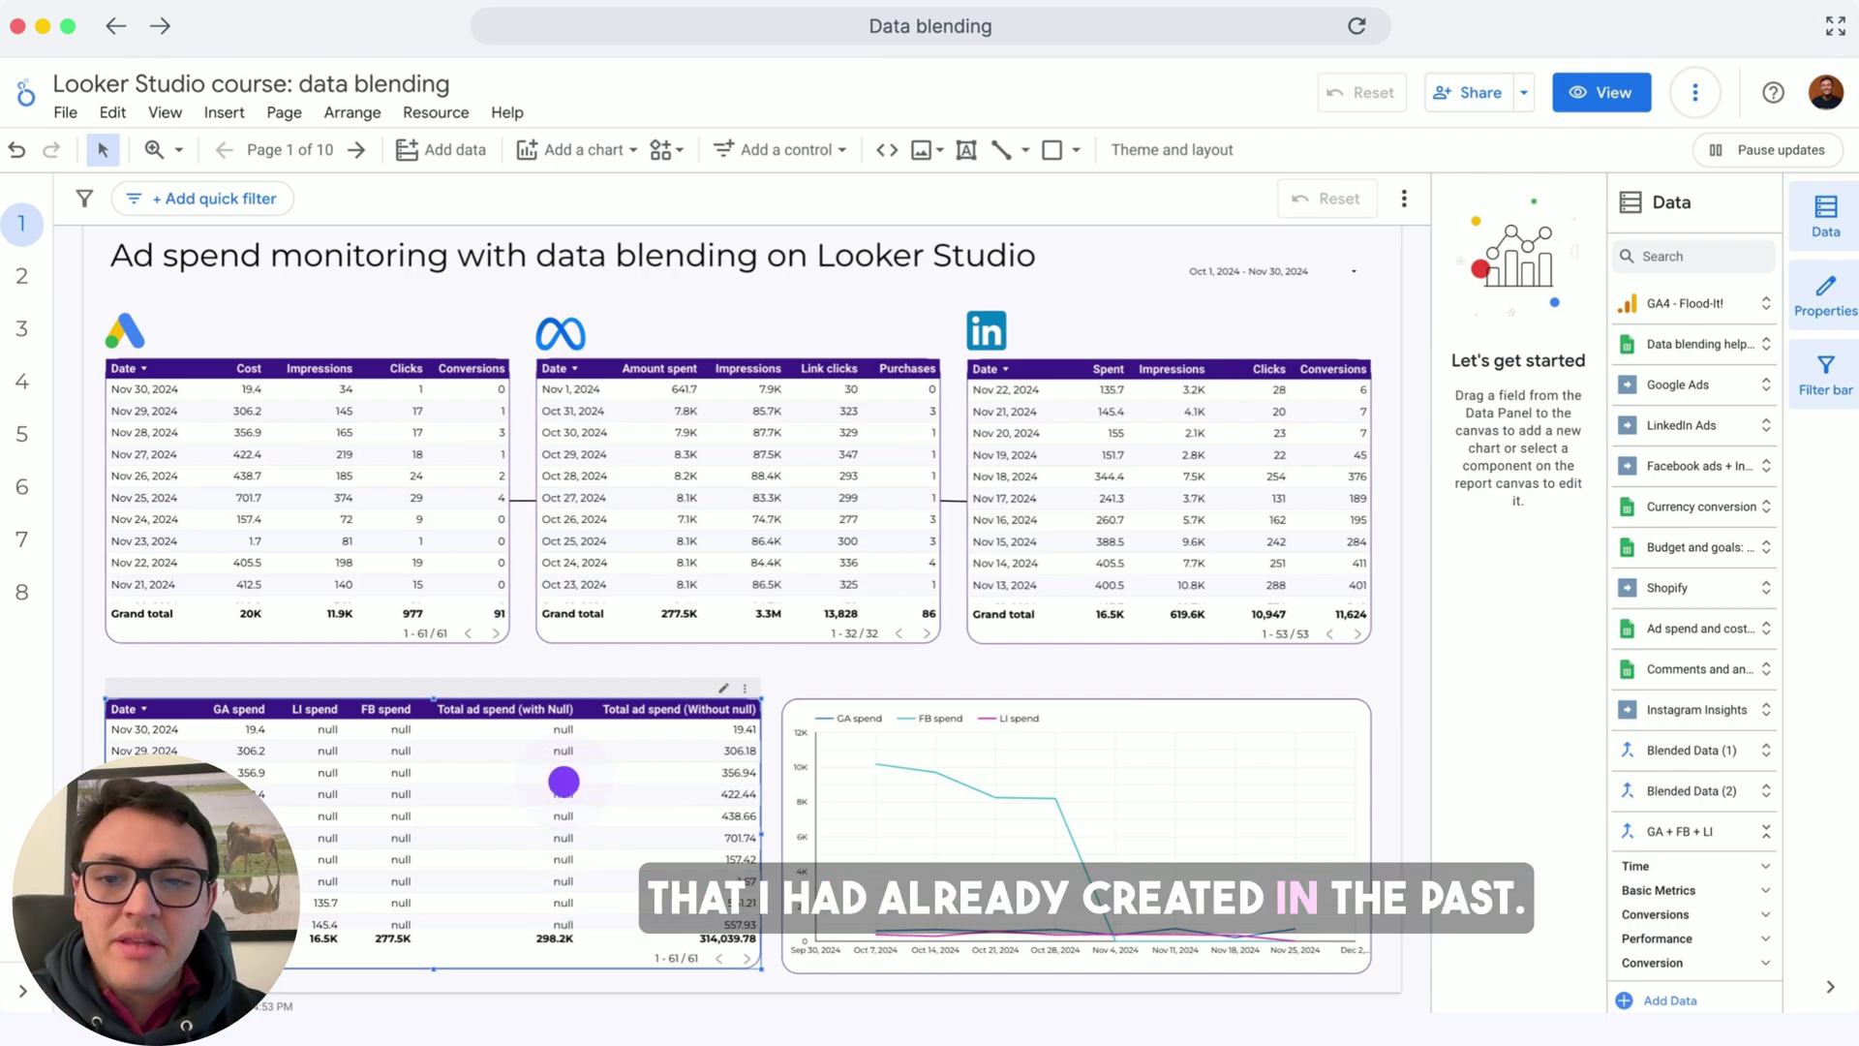
- Open the GA + FB + LI blend behind the total ad spend table and inspect its table names and the GA spend metric's settings
{"action": "left_click", "coordinate": [563, 781]}
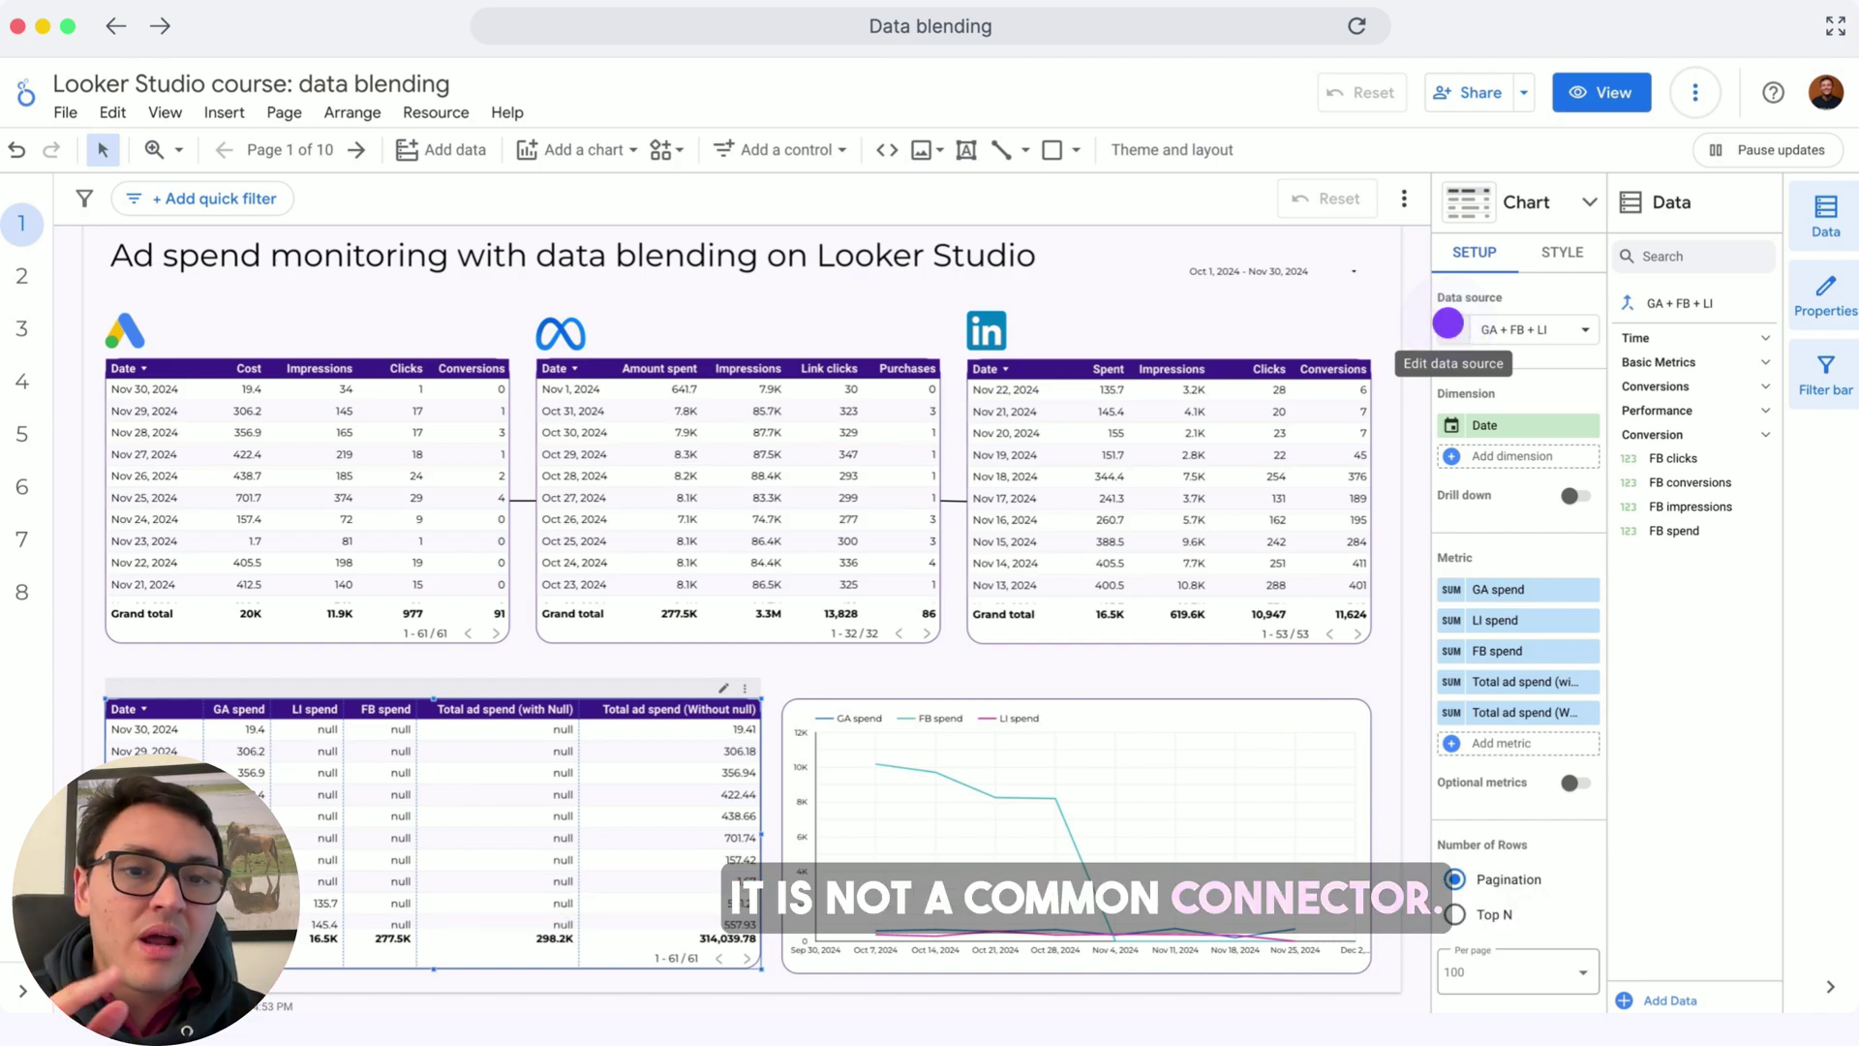
{"action": "left_click", "coordinate": [1449, 323]}
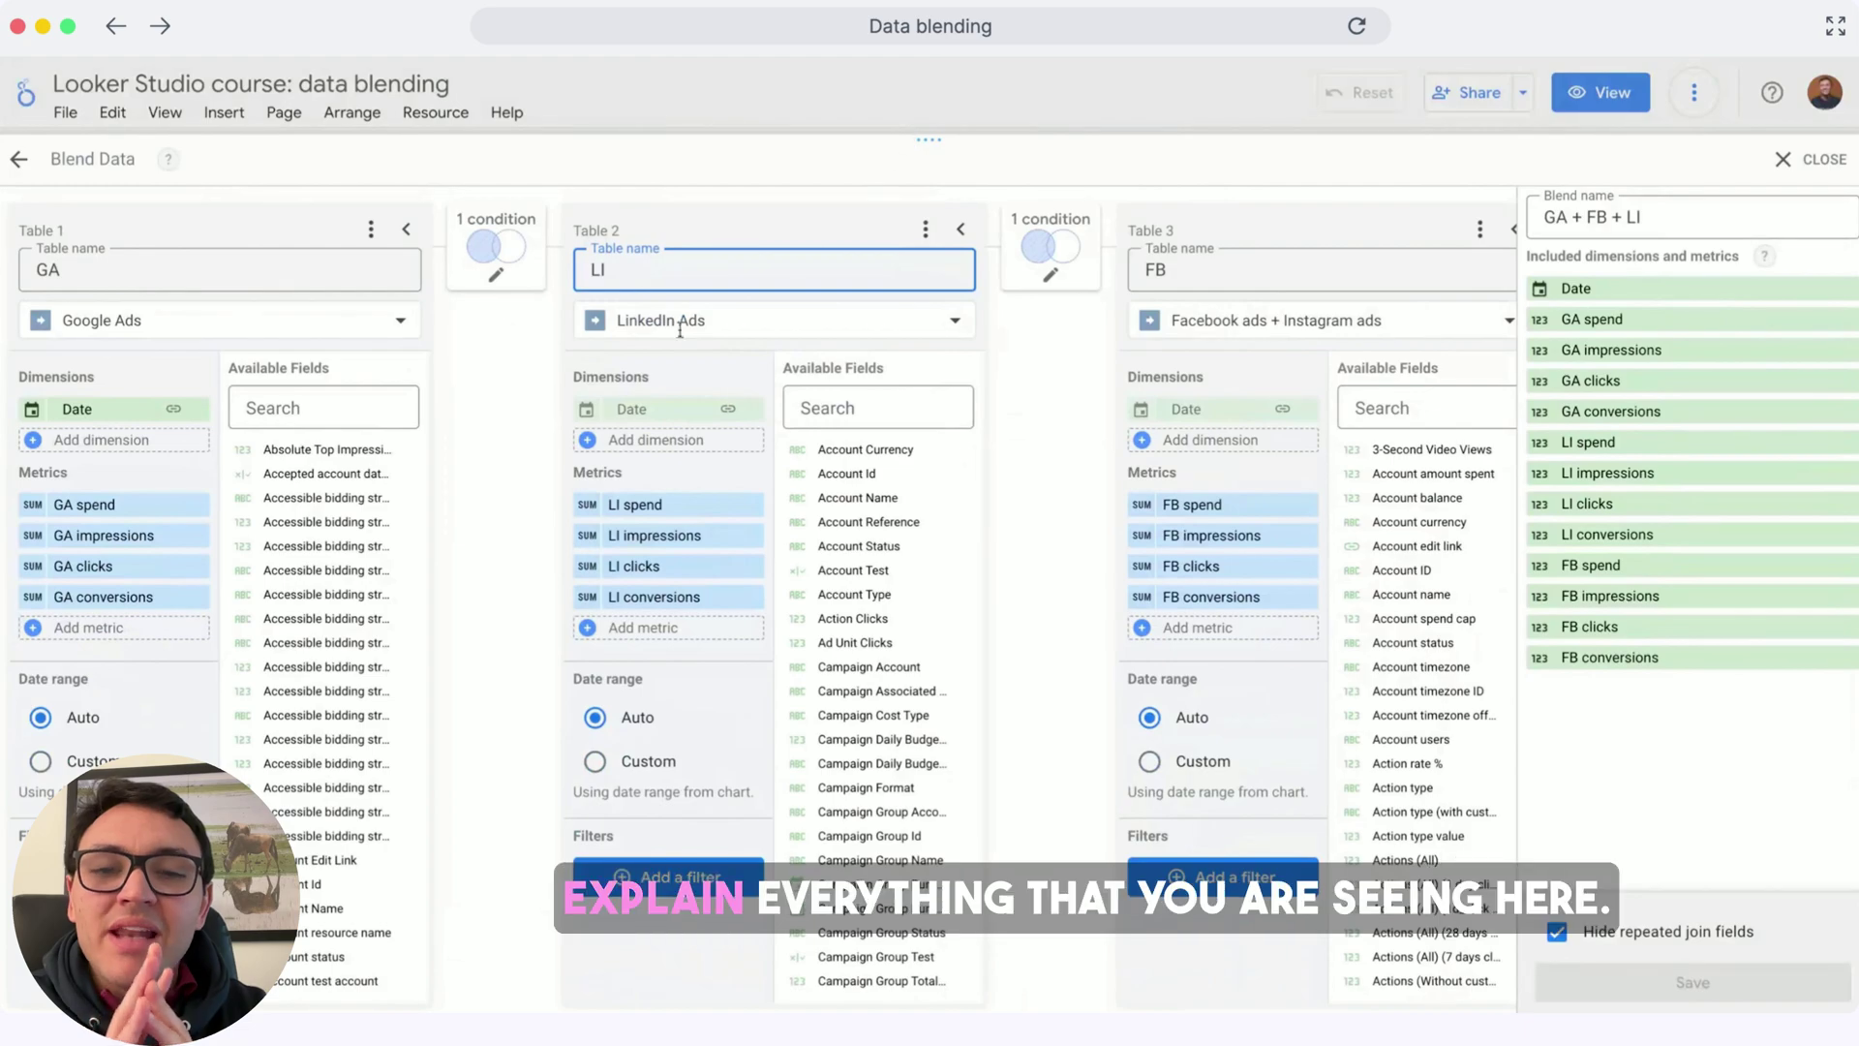
{"action": "left_click", "coordinate": [221, 264]}
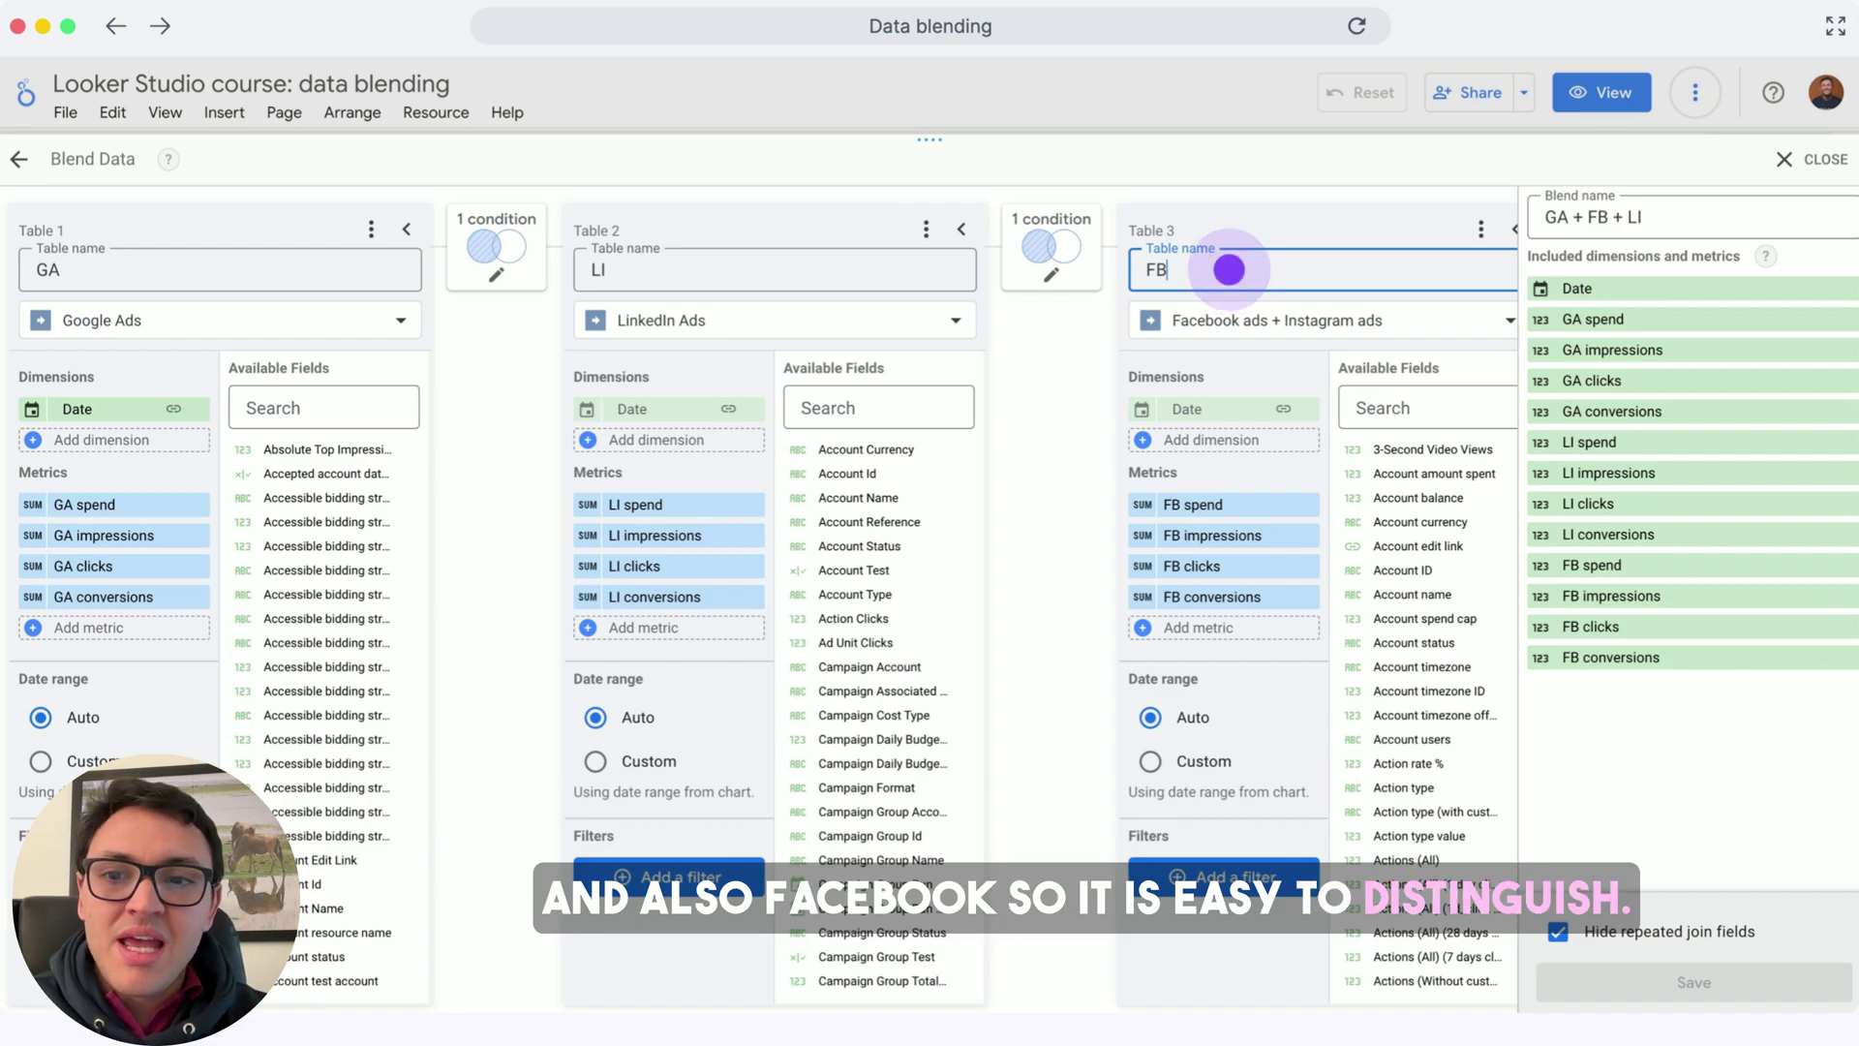
{"action": "key", "text": "Return"}
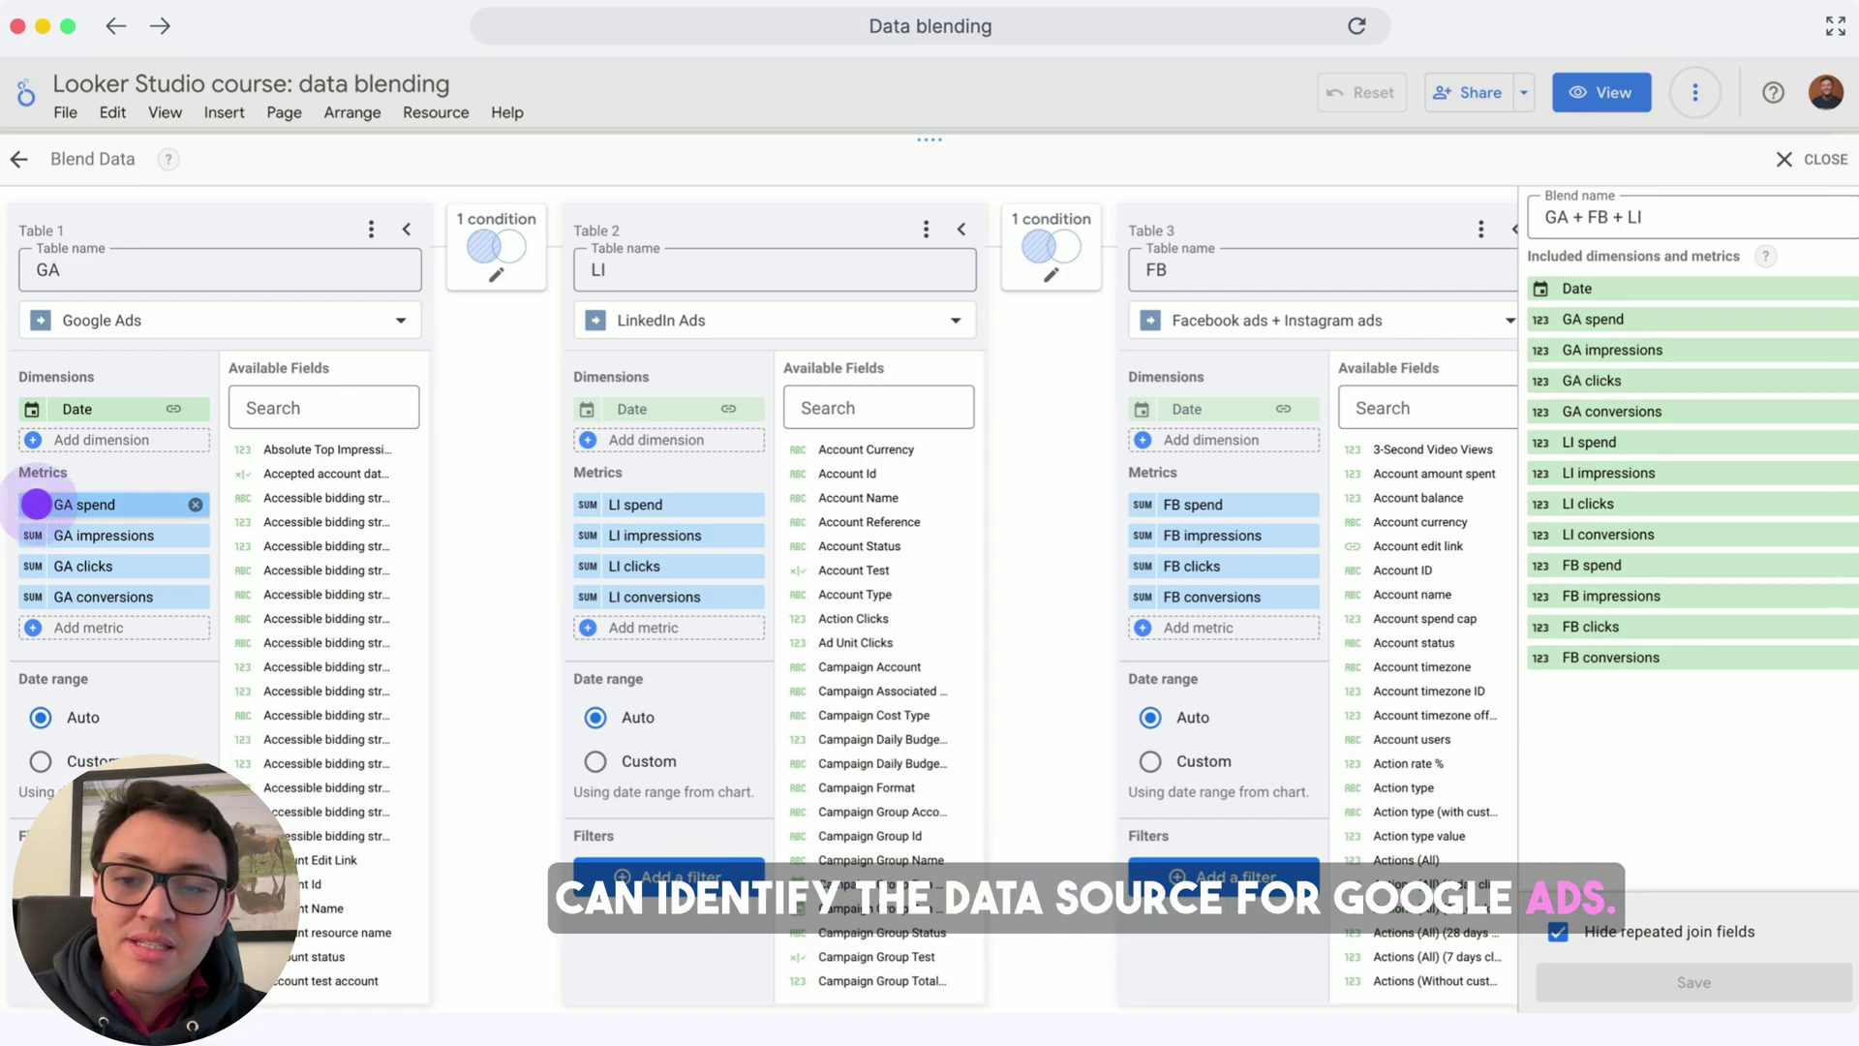
{"action": "left_click", "coordinate": [36, 503]}
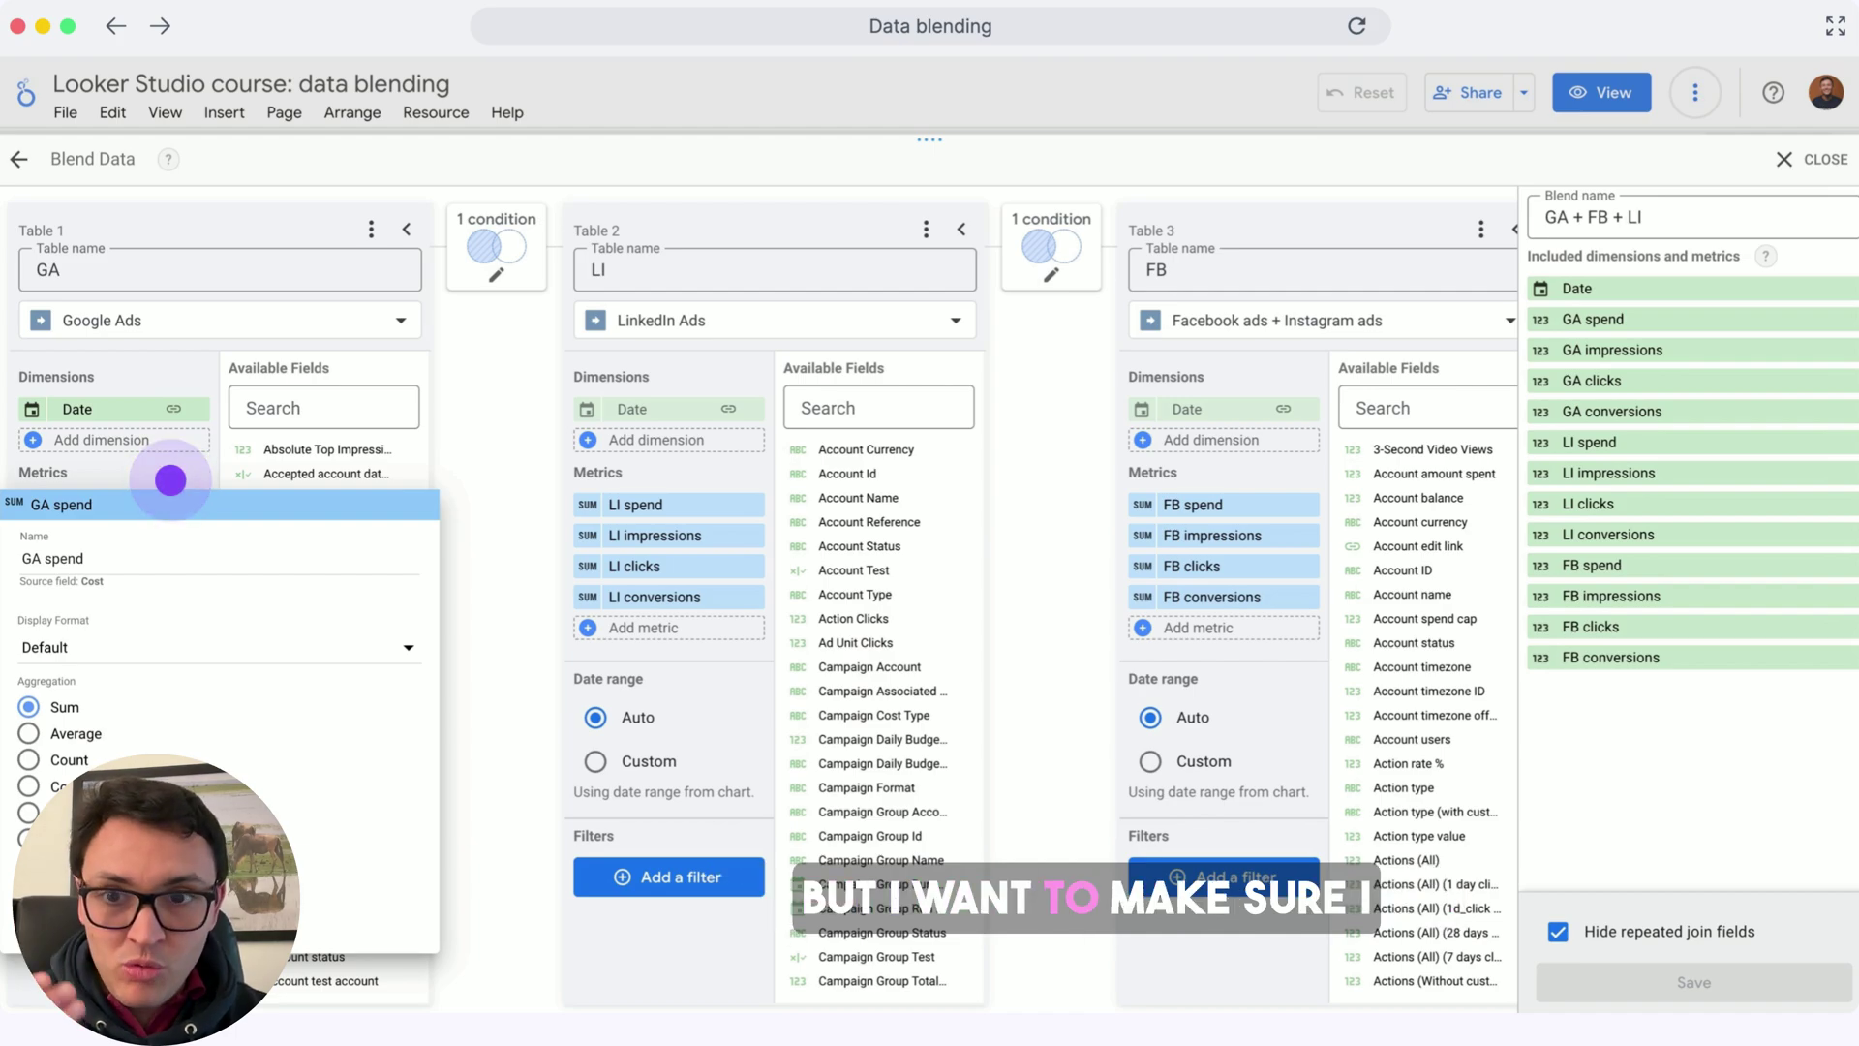
{"action": "left_click", "coordinate": [148, 489]}
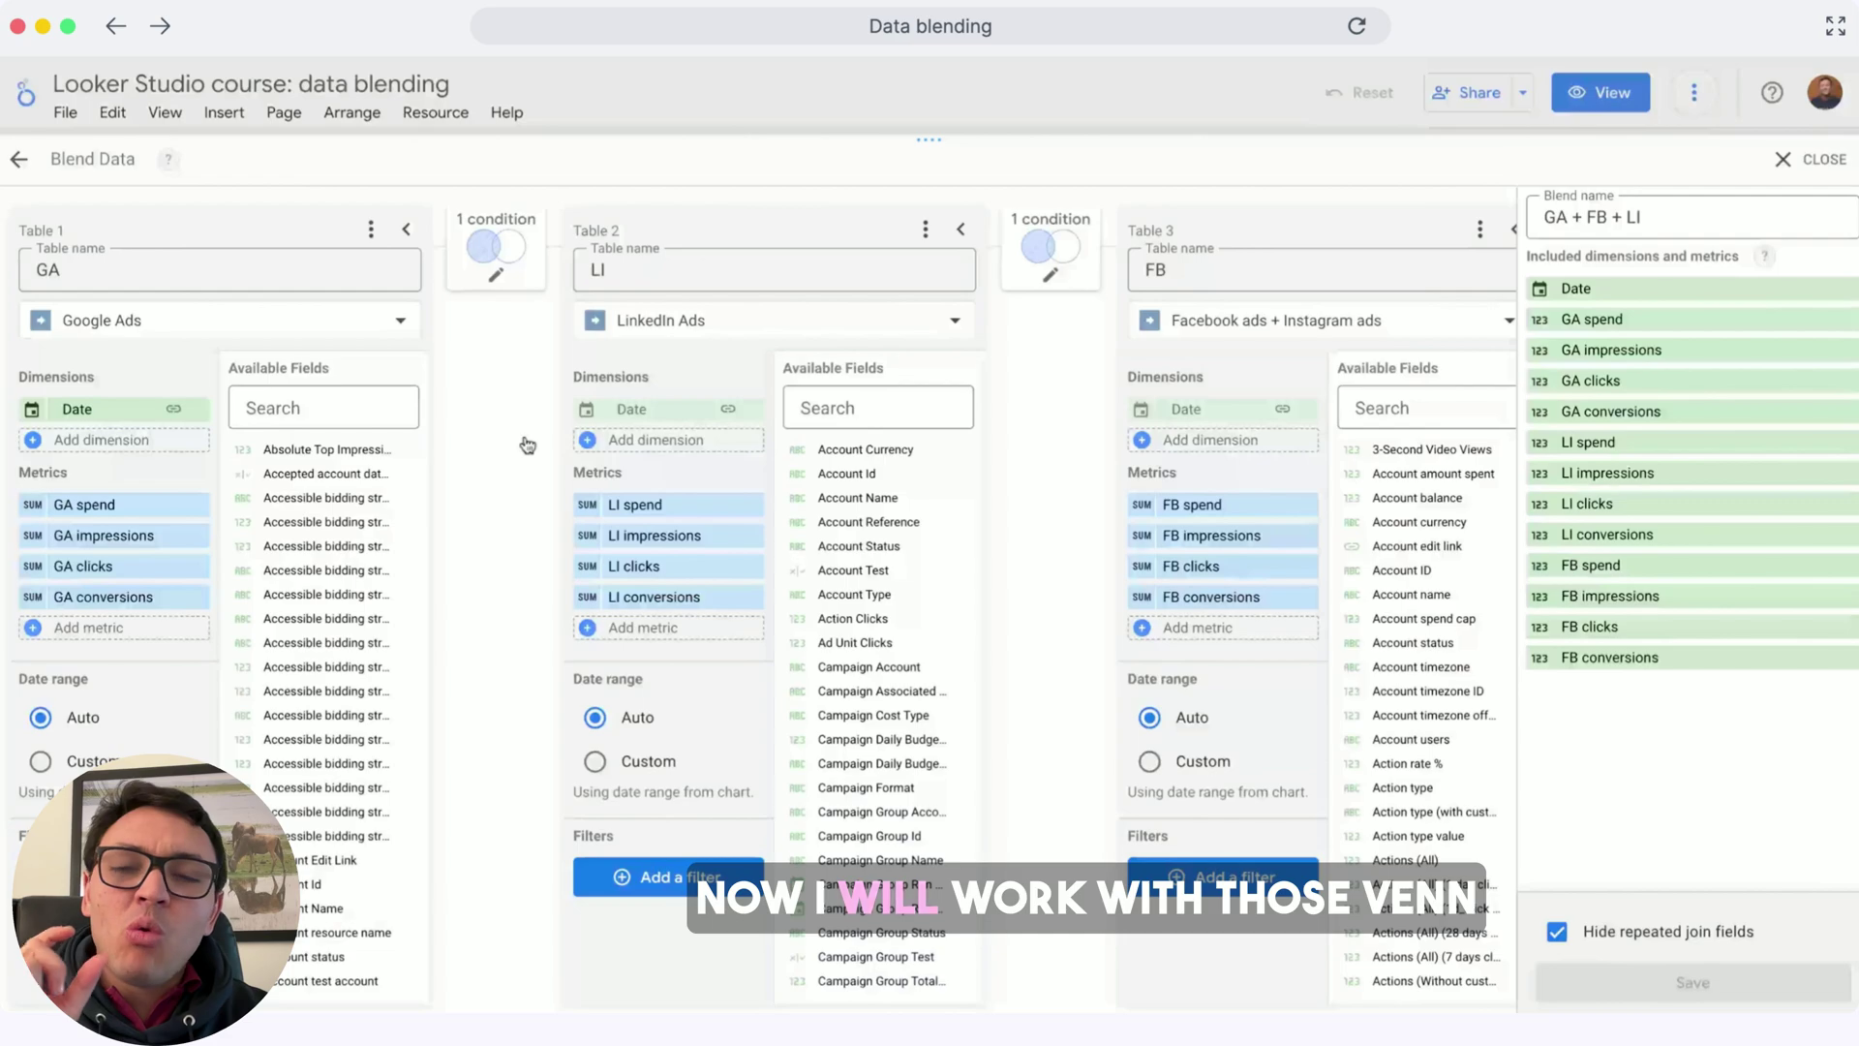
- Configure the join between the GA and LI tables as Left outer, matched on Date, and save it
{"action": "left_click", "coordinate": [500, 256]}
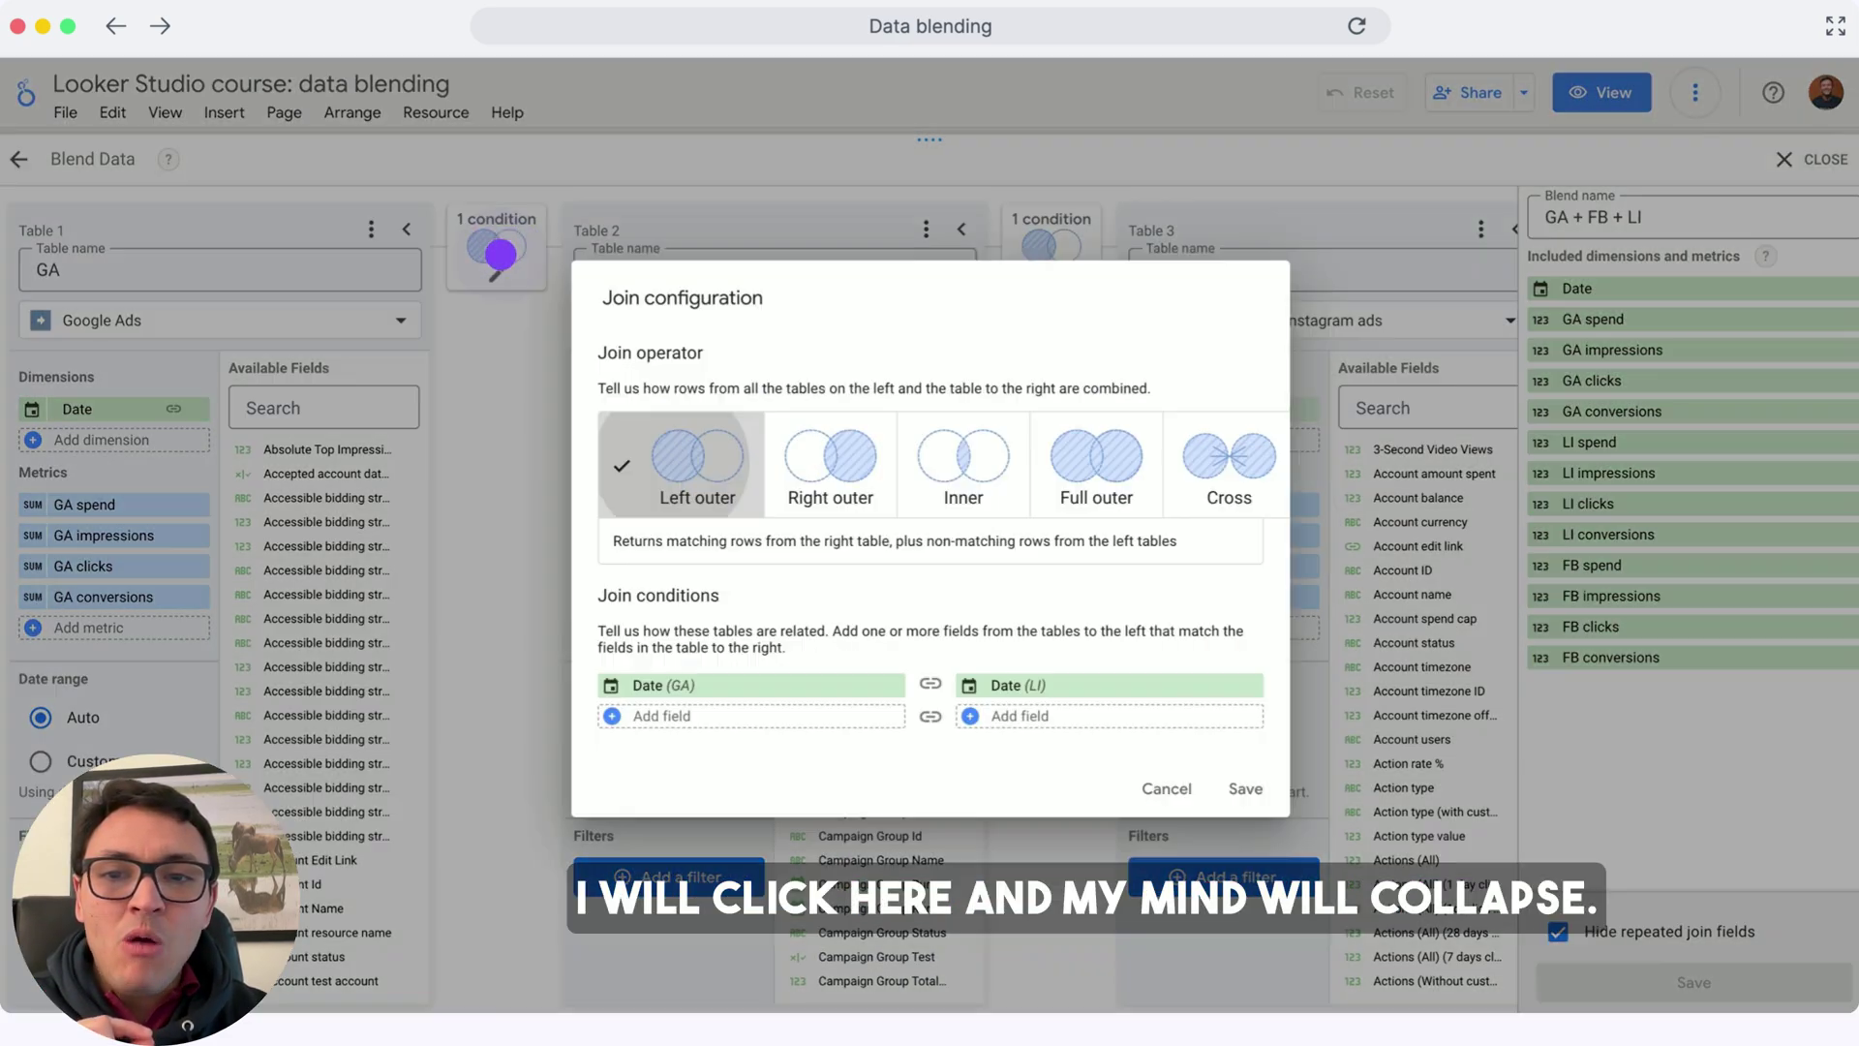
{"action": "left_click", "coordinate": [663, 451]}
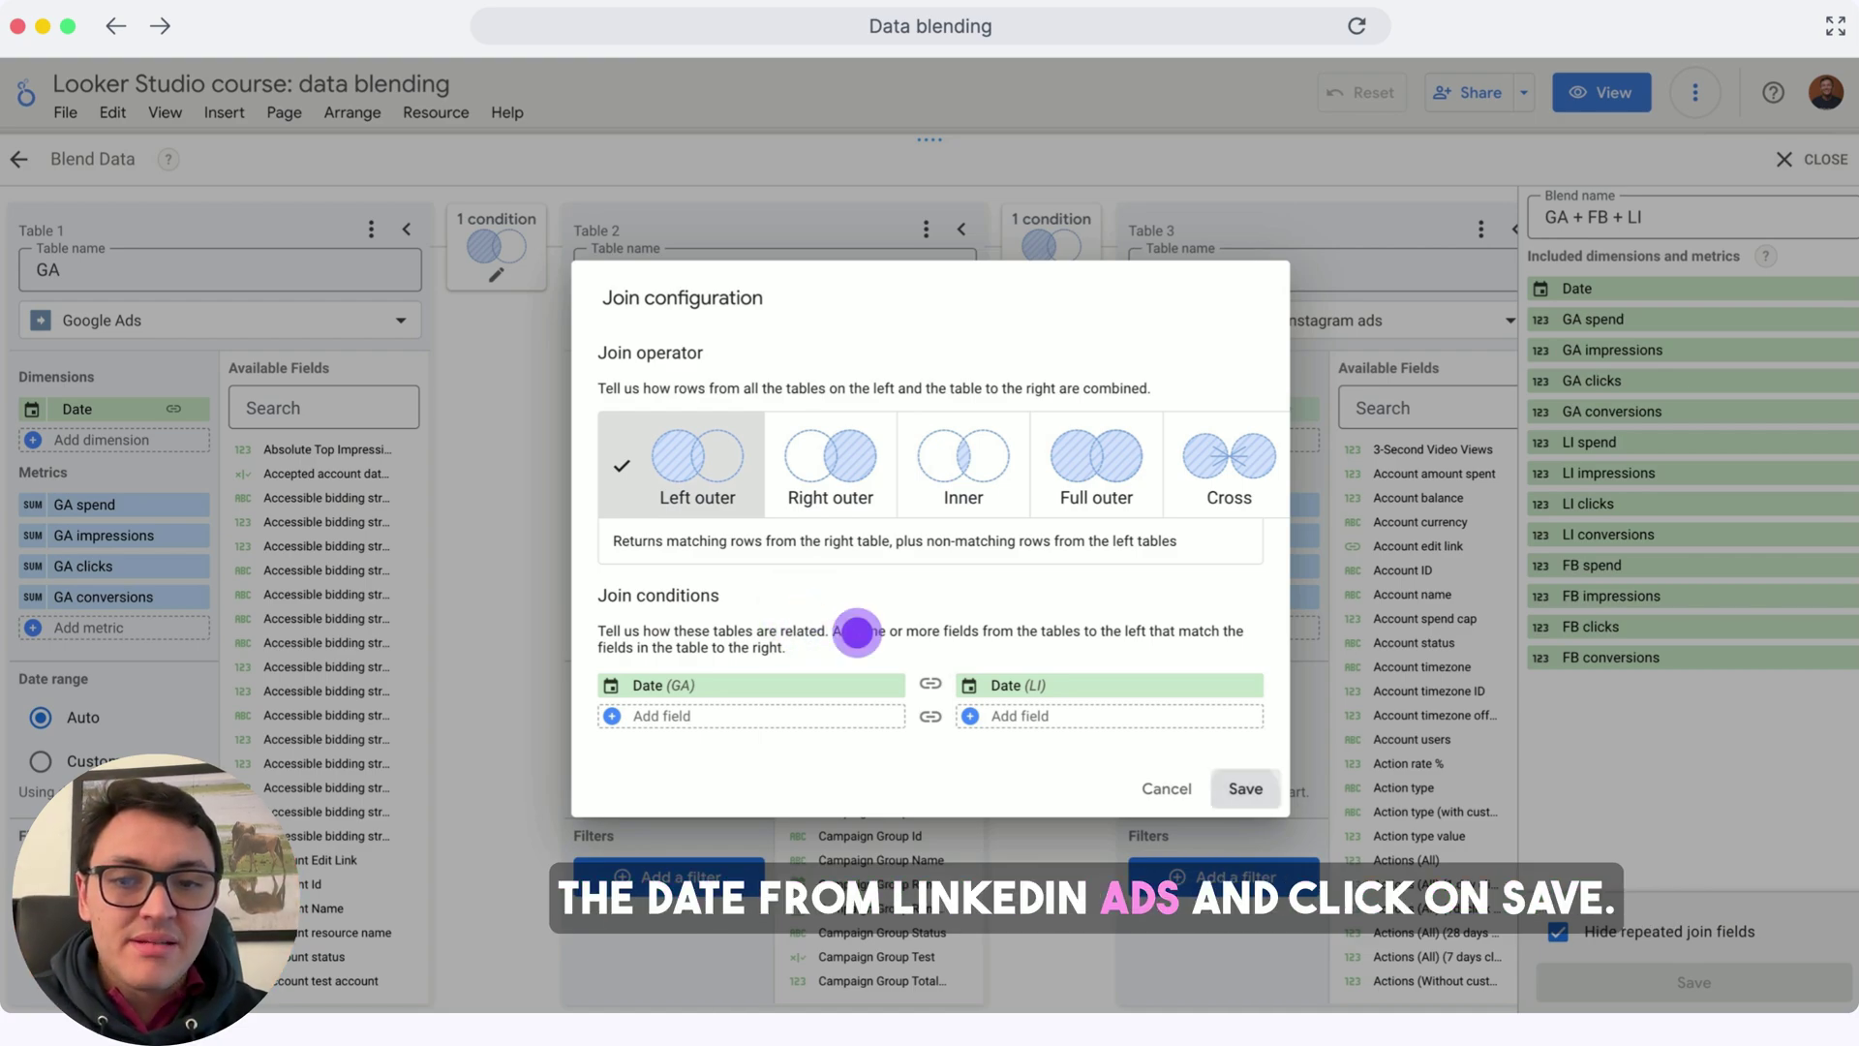
{"action": "left_click", "coordinate": [1245, 787]}
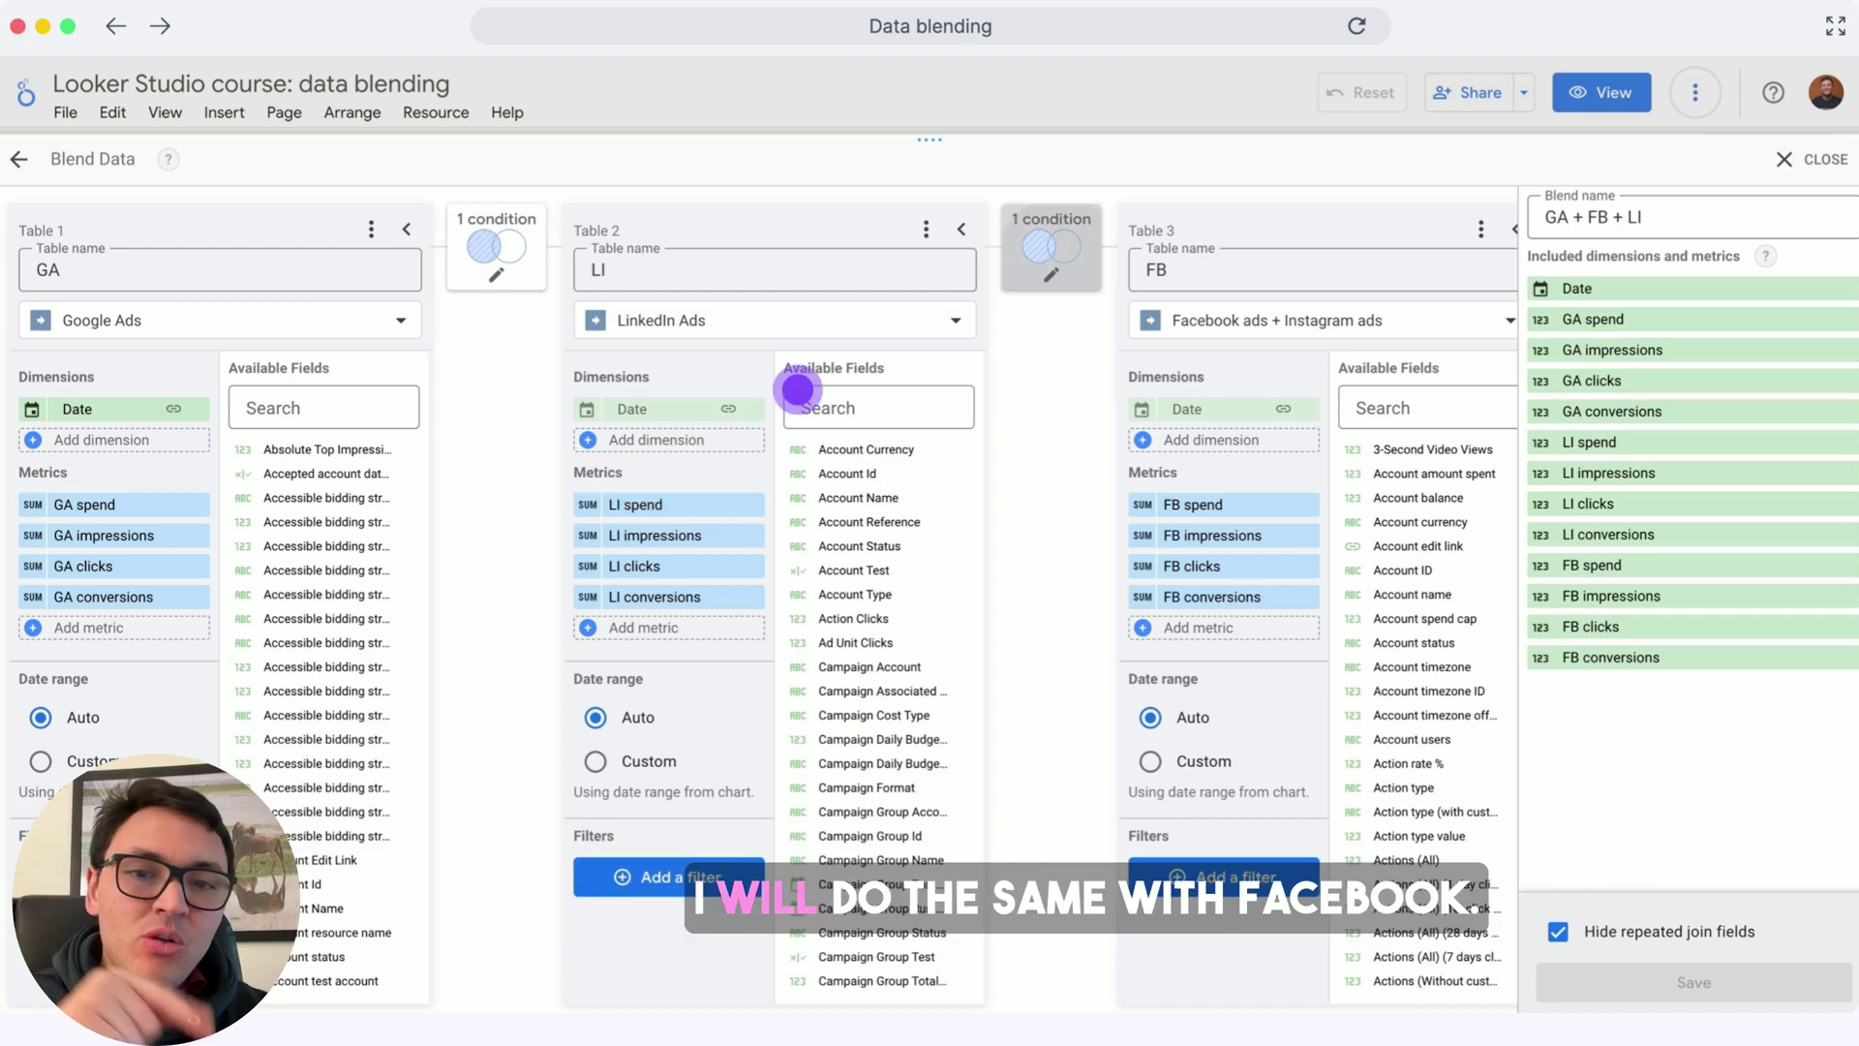
- Save a Left outer join for the FB table matching Date (GA) with Date (FB), and close the GA + FB + LI blend
{"action": "left_click", "coordinate": [1046, 271]}
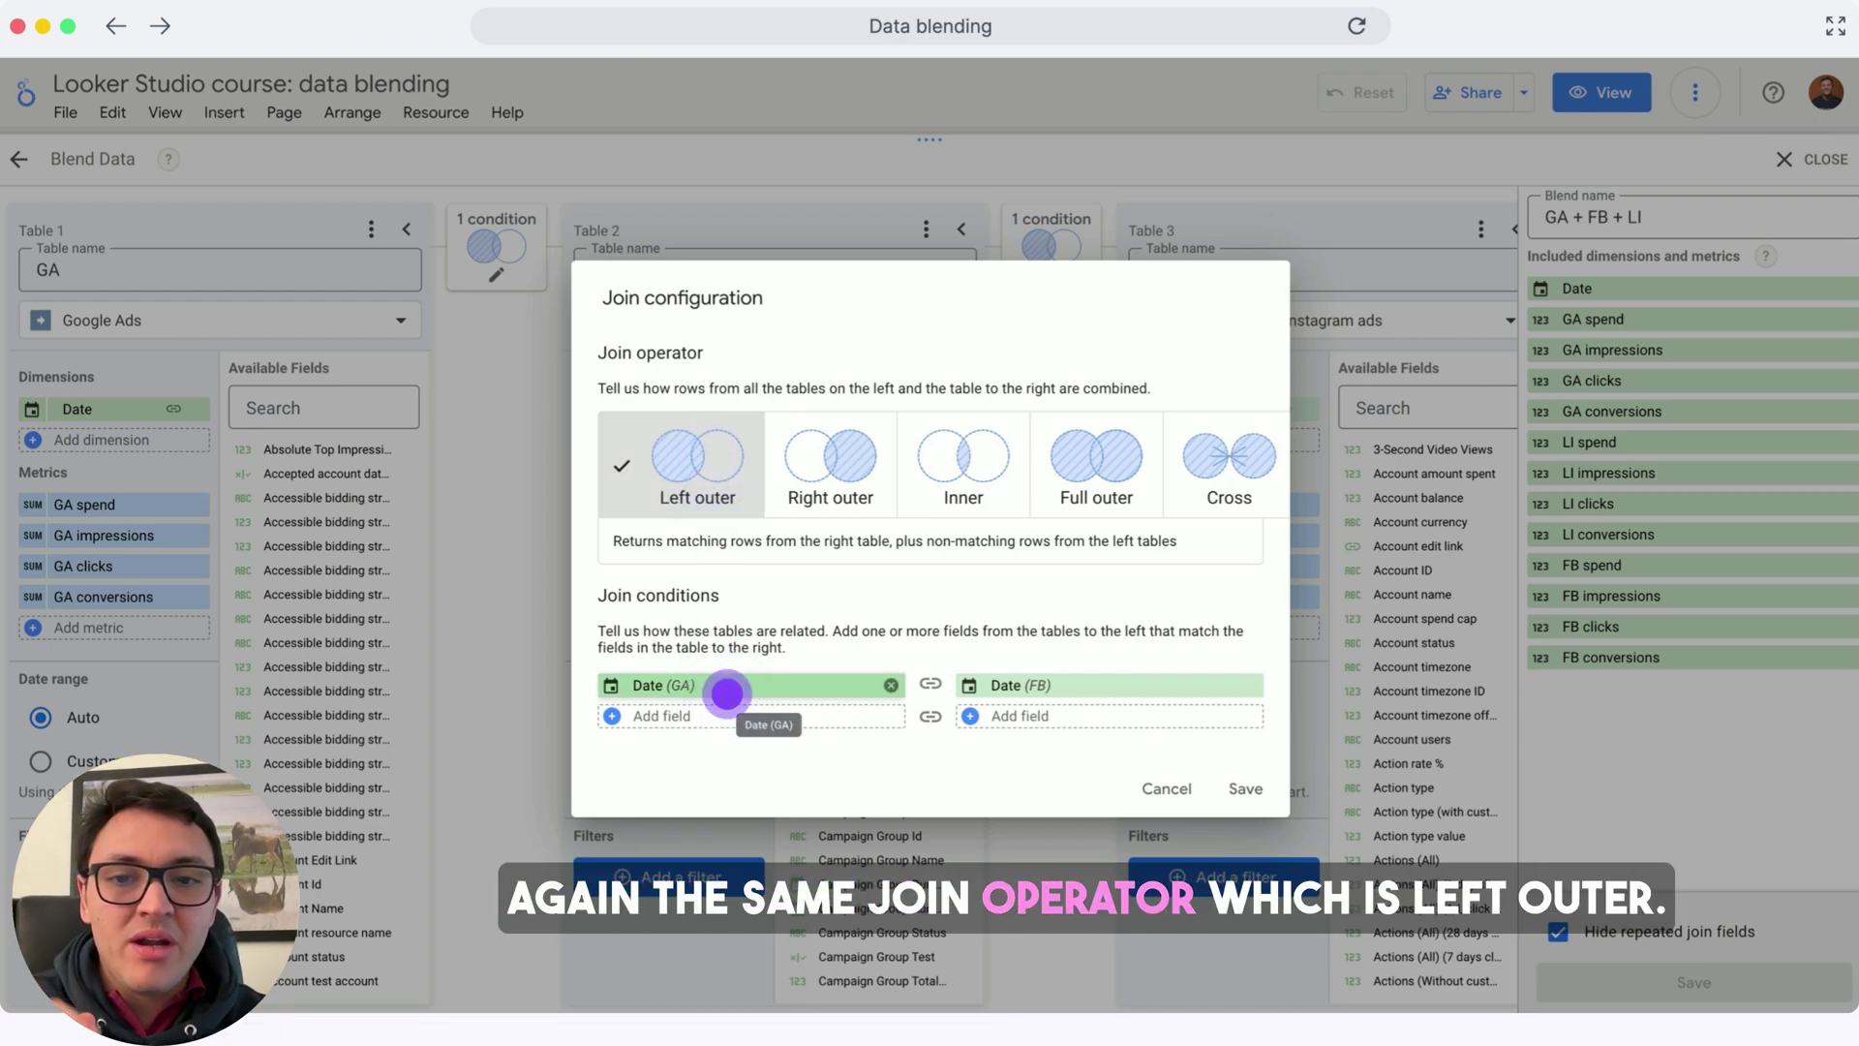
{"action": "left_click", "coordinate": [728, 689]}
{"action": "left_click", "coordinate": [746, 631]}
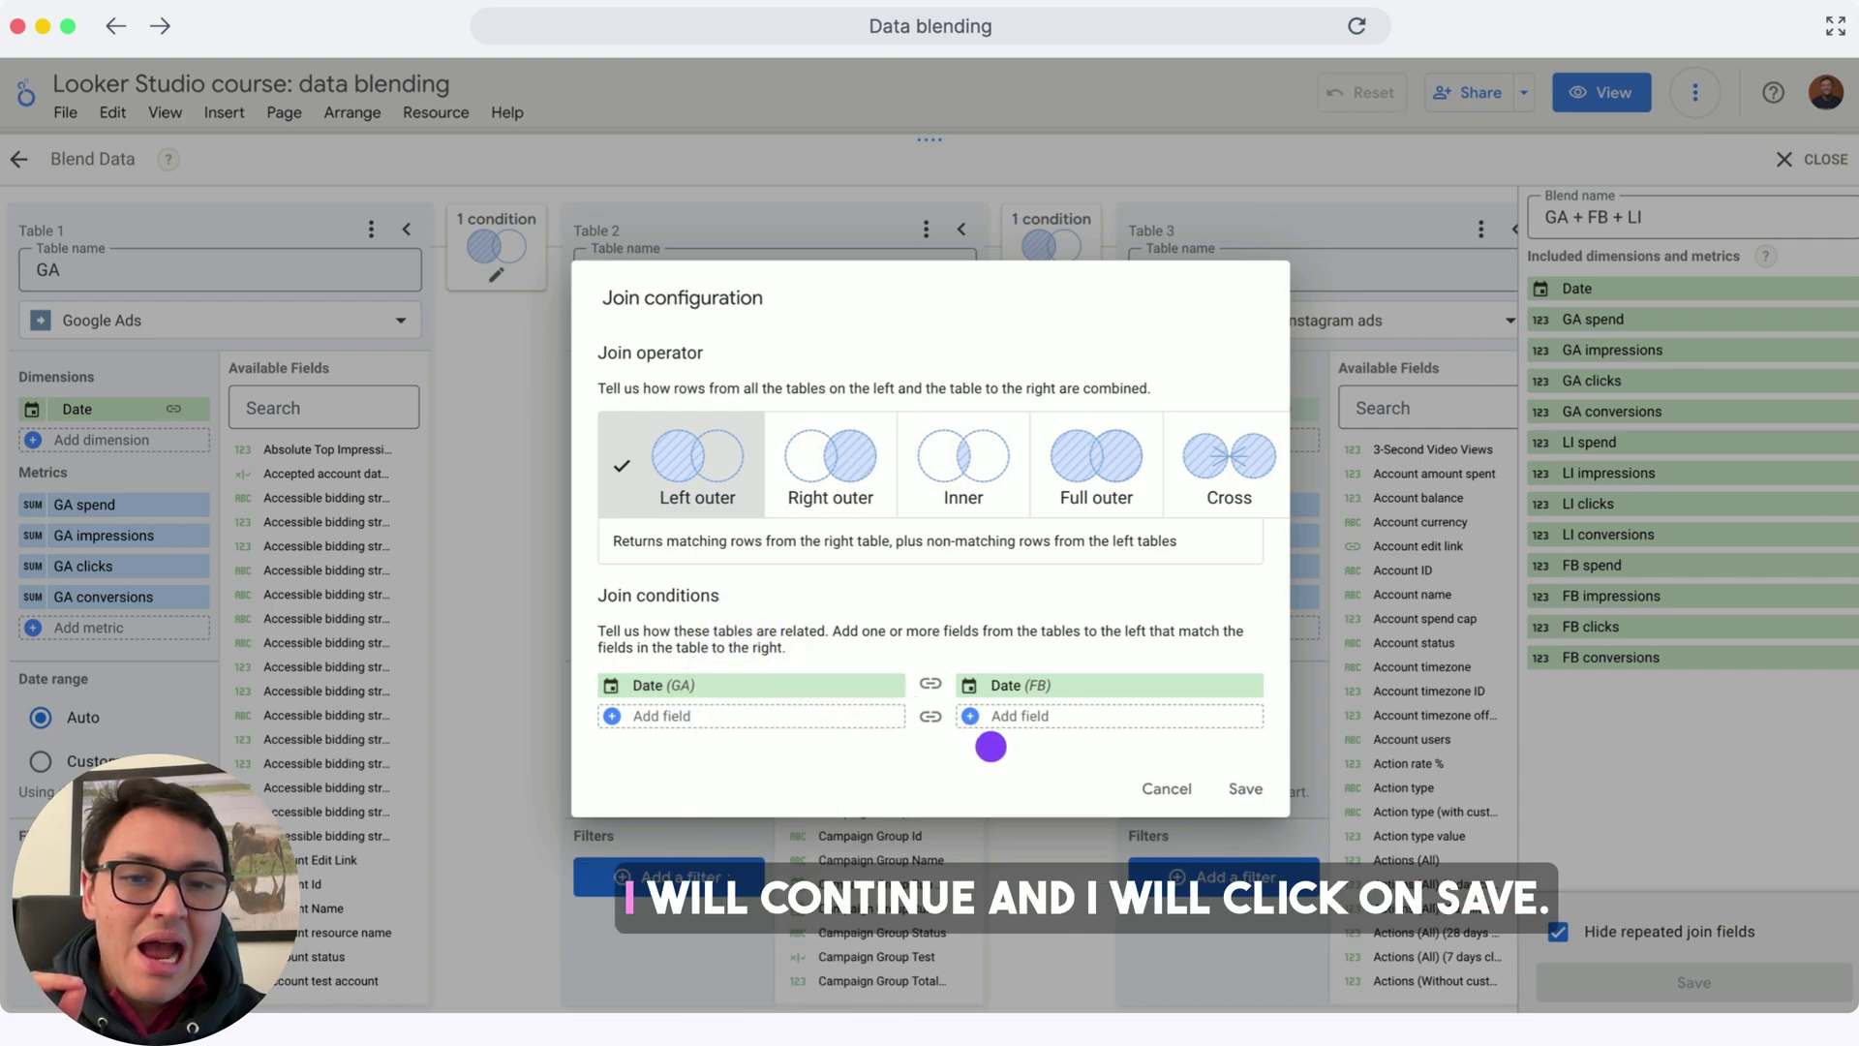
{"action": "left_click", "coordinate": [1238, 791]}
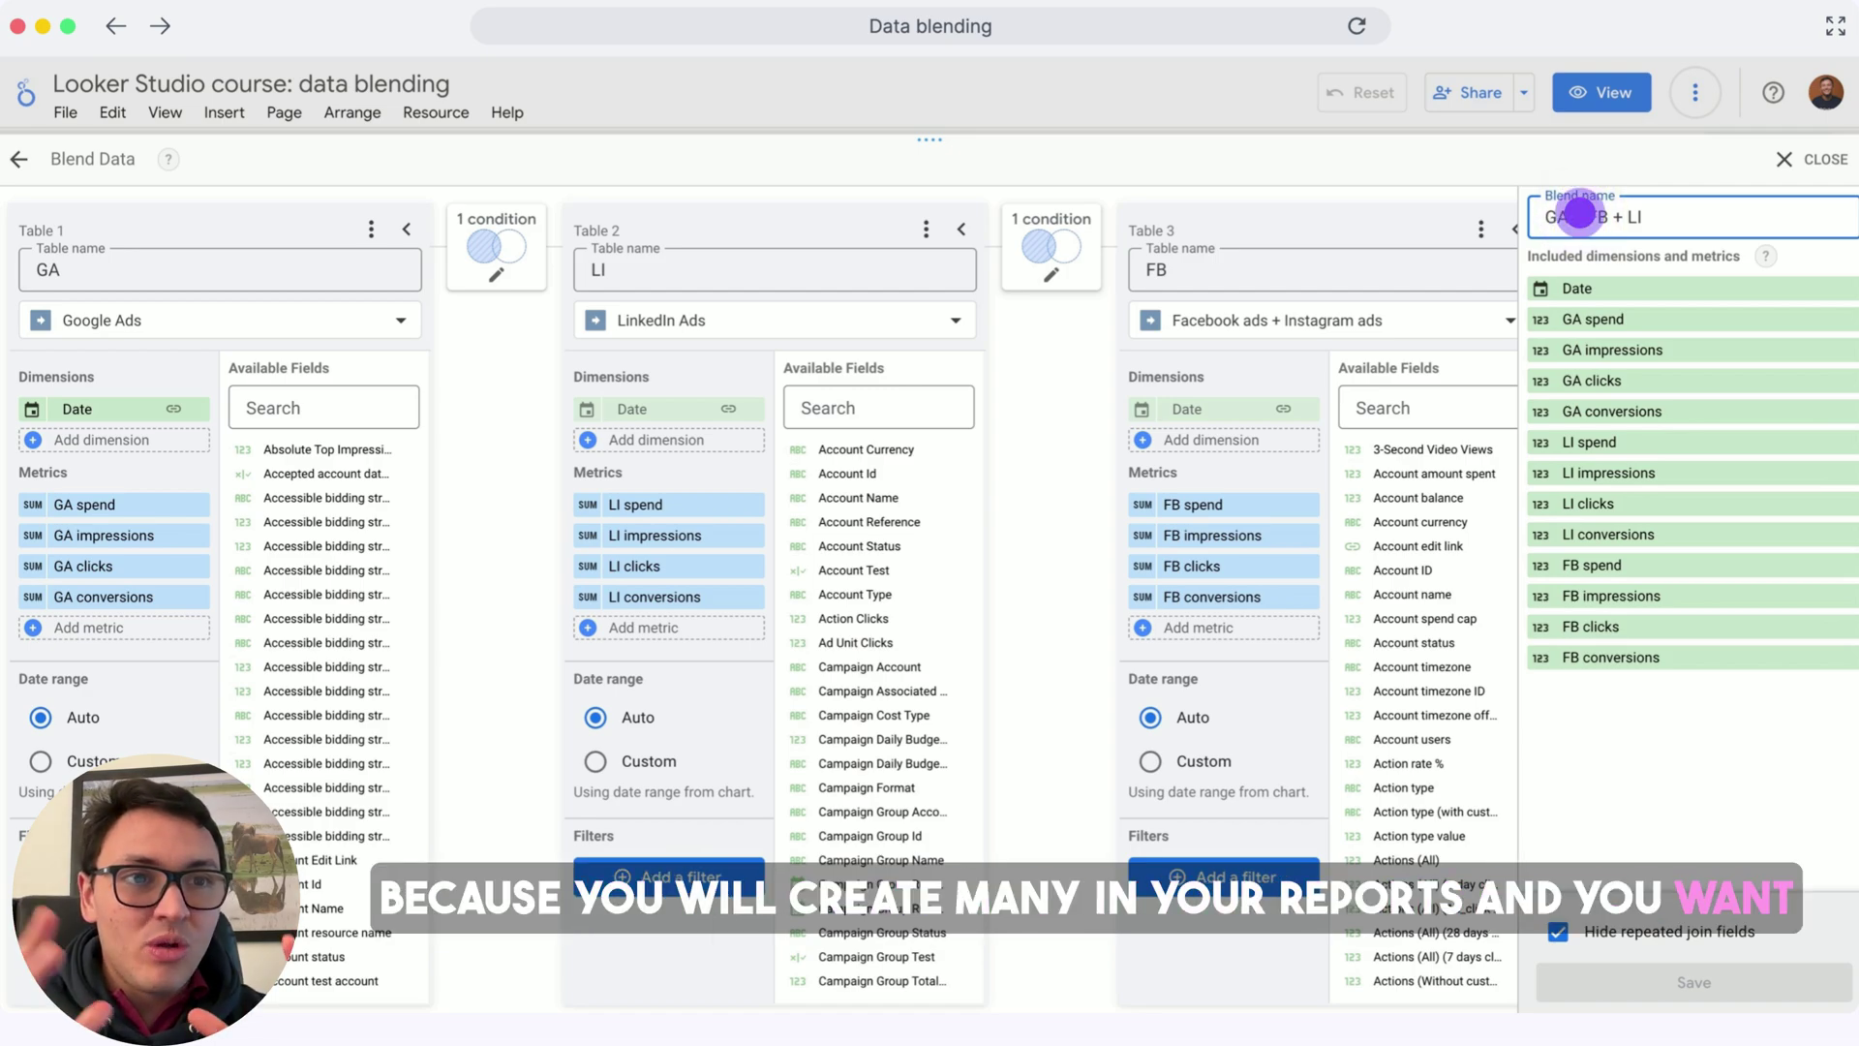
{"action": "left_click", "coordinate": [1588, 258]}
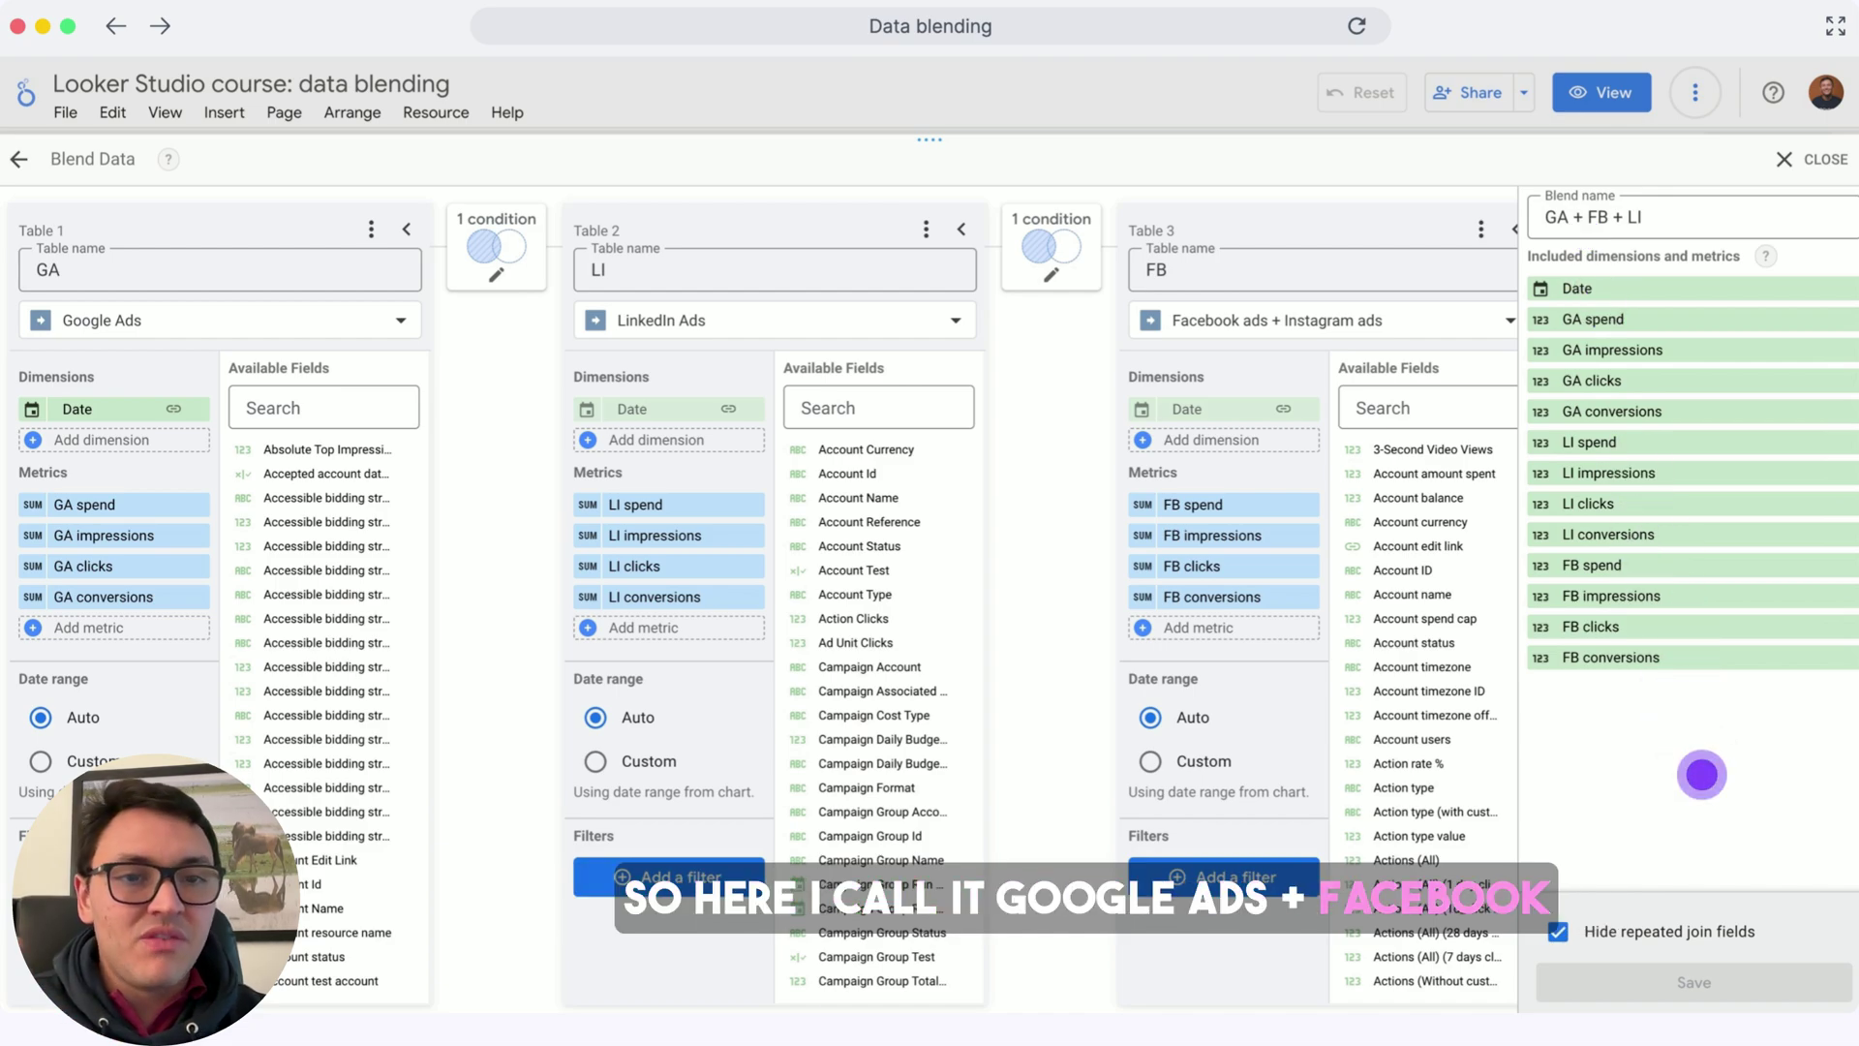
{"action": "left_click", "coordinate": [1809, 159]}
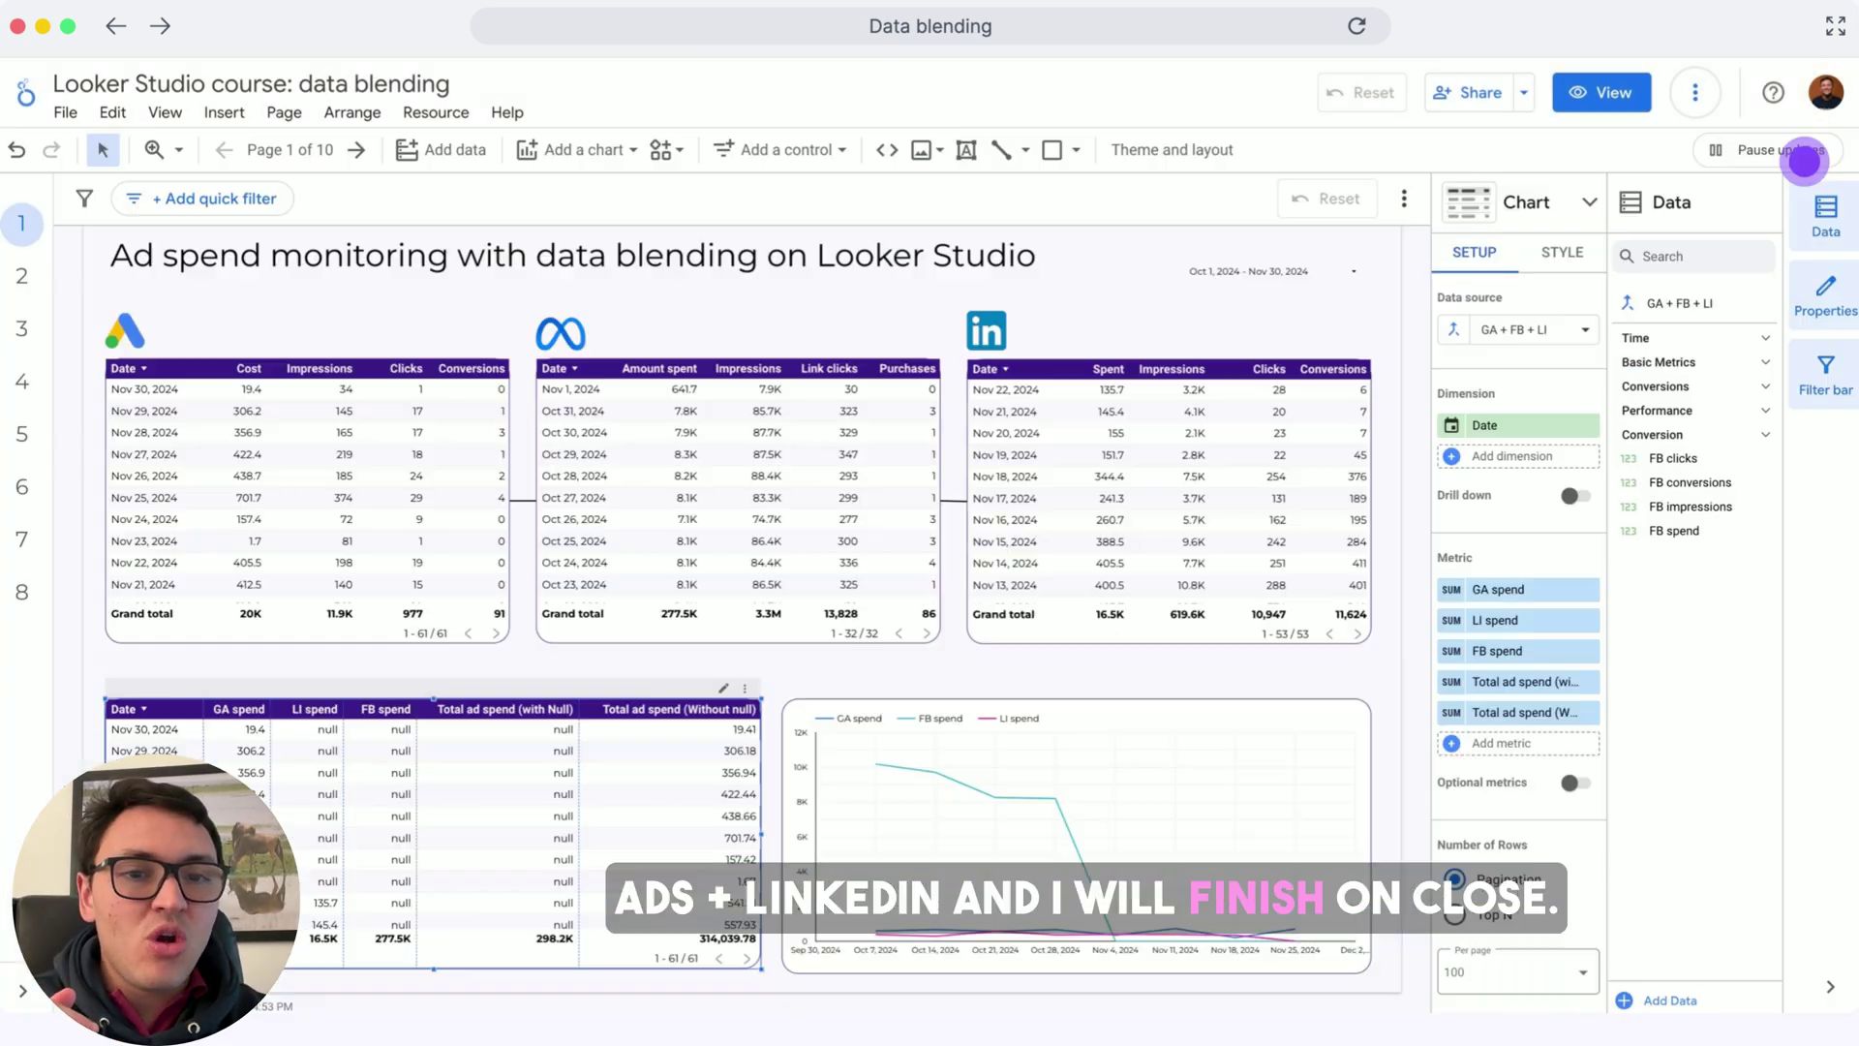